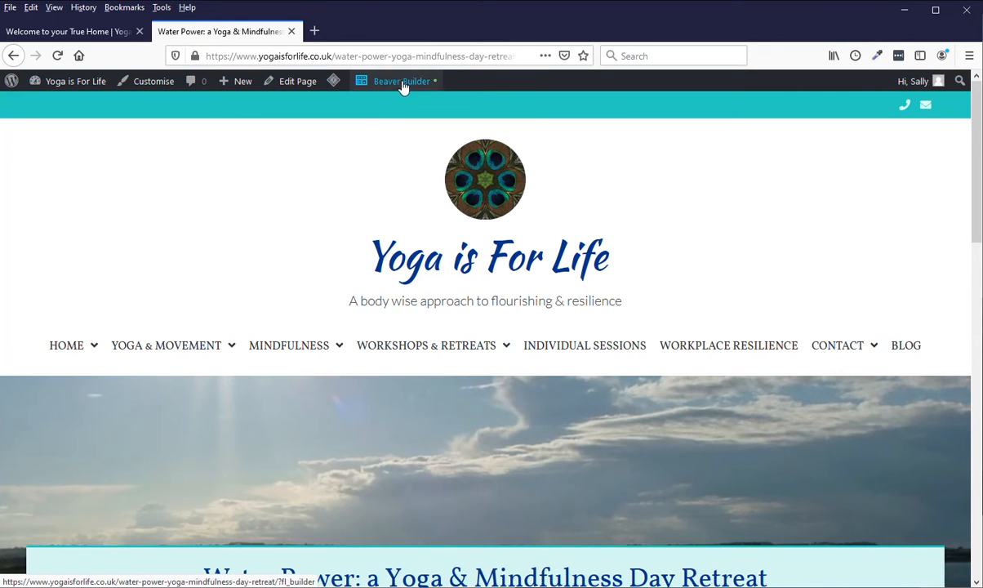
# Open the Water Power retreat page for editing in Beaver Builder, taking over the page from the other editor
pyautogui.moveTo(407, 83)
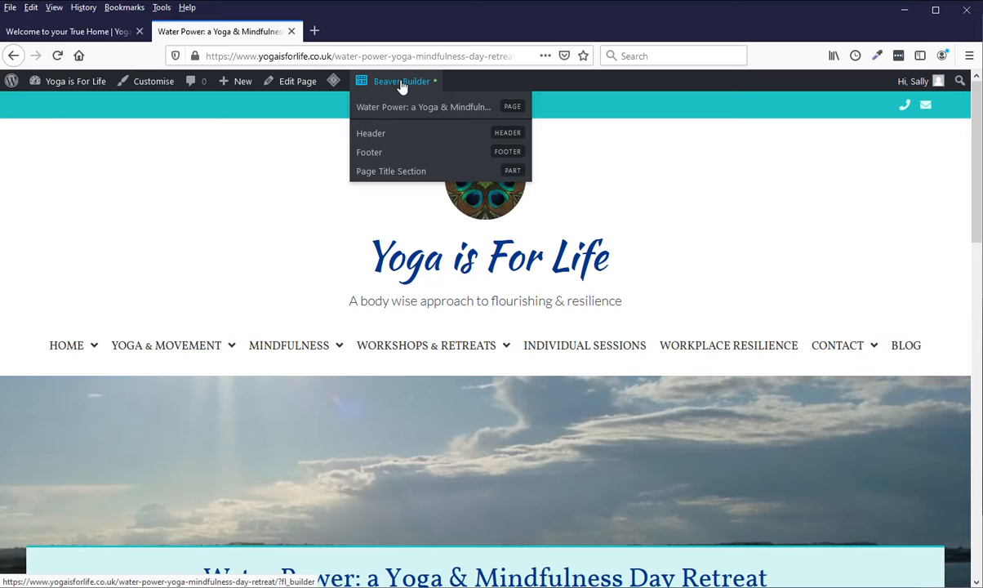
pyautogui.click(402, 85)
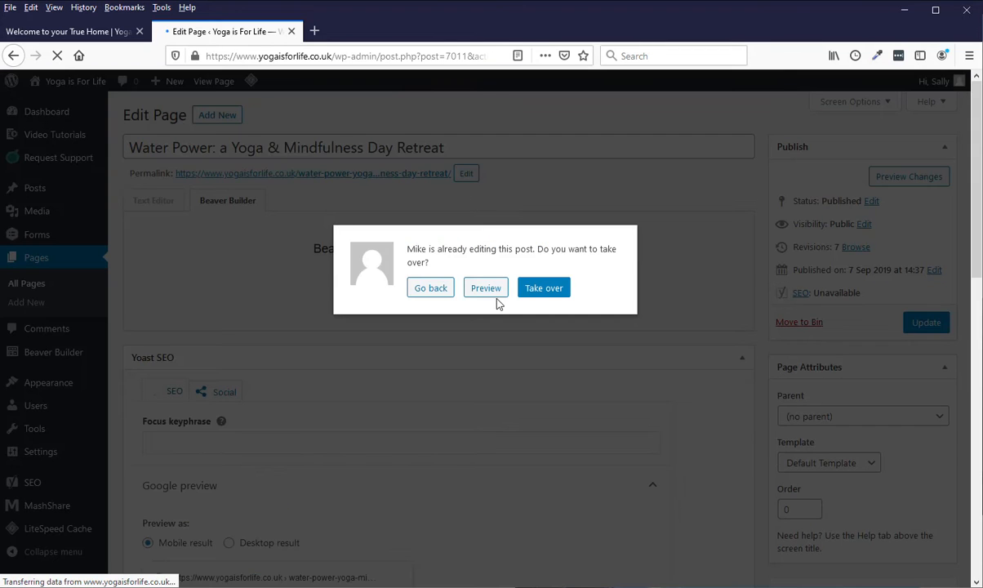
pyautogui.click(539, 290)
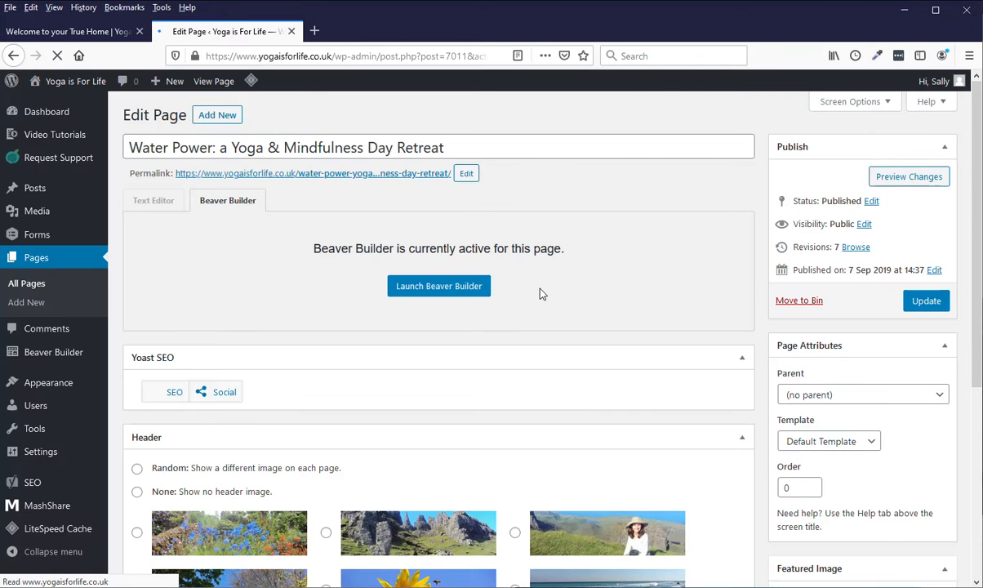
pyautogui.click(448, 293)
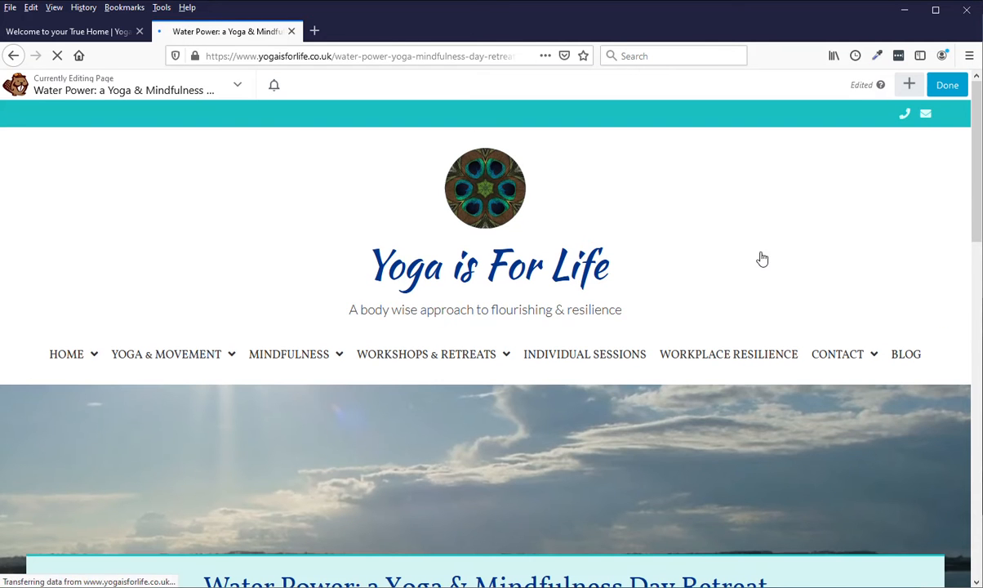
# Add a 4-column row between the date and photo section and the "Moving, breathing, mindfulness meditation" text block
pyautogui.scroll(-4, 826, 289)
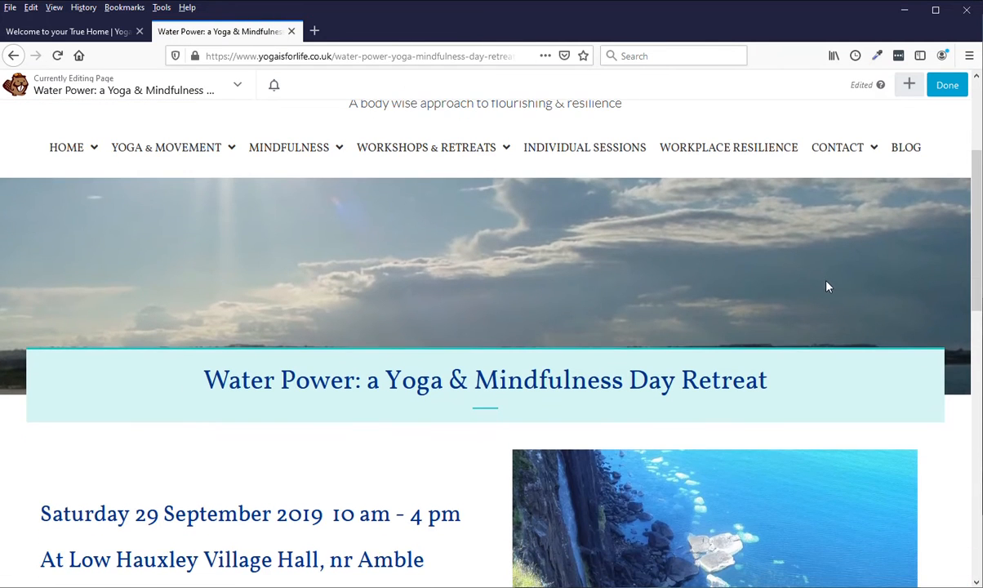
pyautogui.scroll(-3, 825, 288)
pyautogui.scroll(-1, 824, 291)
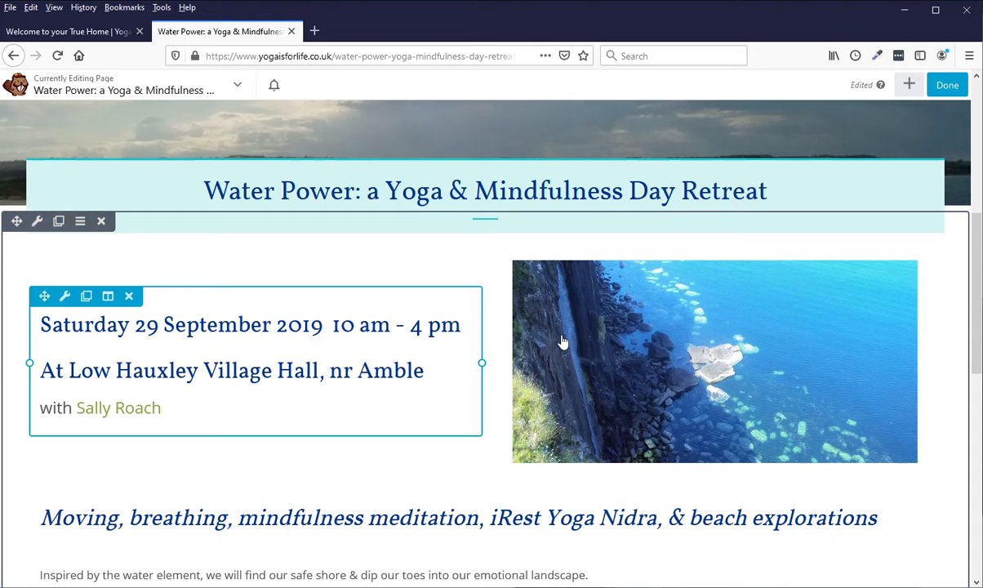
pyautogui.scroll(-1, 645, 341)
pyautogui.scroll(-4, 592, 318)
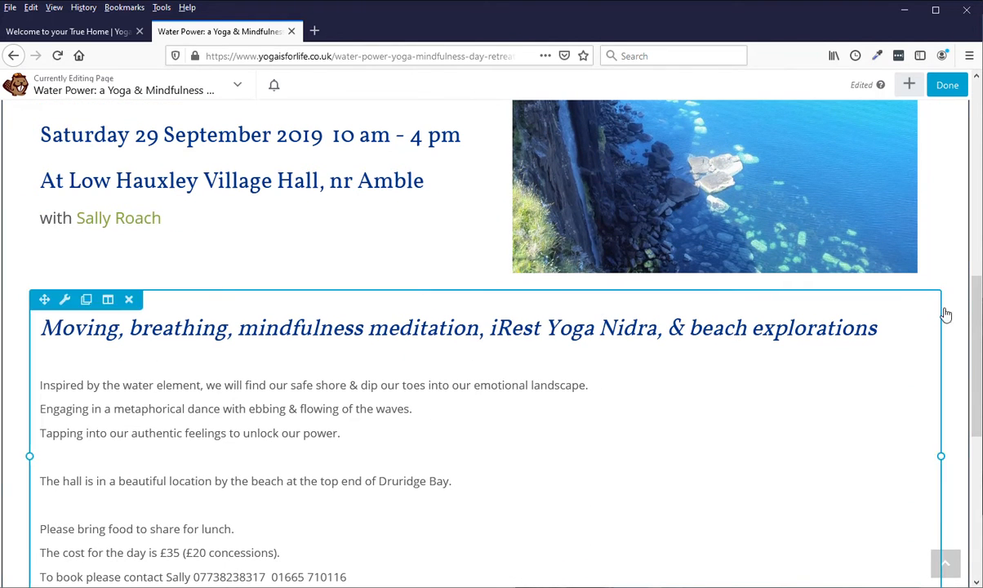
pyautogui.moveTo(978, 316)
pyautogui.mouseDown()
pyautogui.moveTo(974, 391)
pyautogui.moveTo(971, 316)
pyautogui.mouseUp()
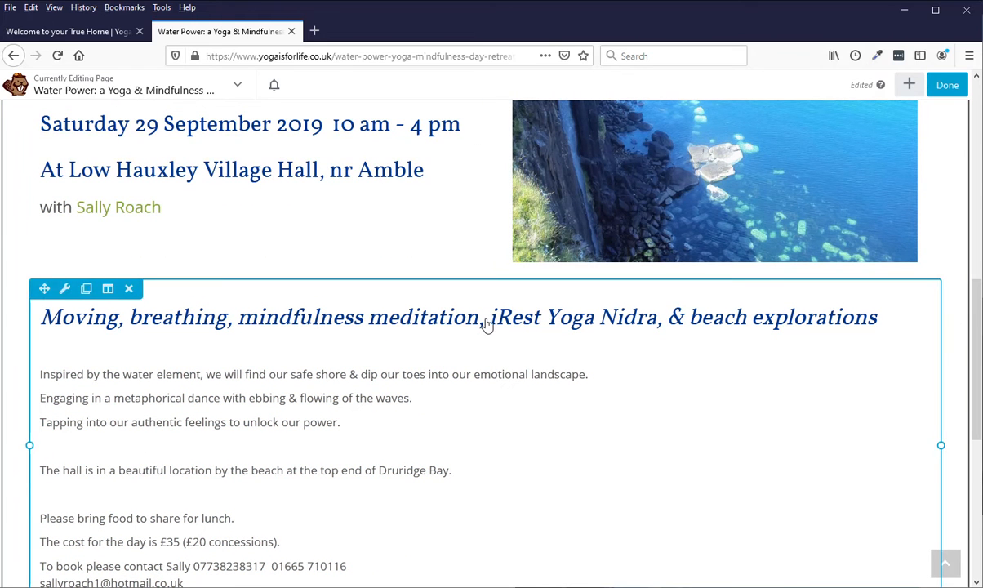
pyautogui.moveTo(979, 326); pyautogui.dragTo(978, 254)
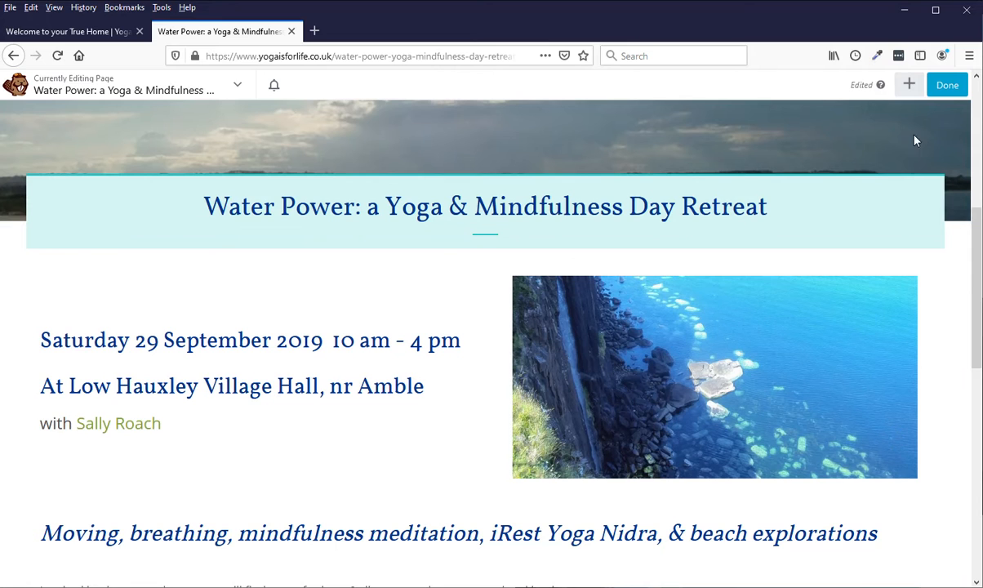
pyautogui.click(909, 90)
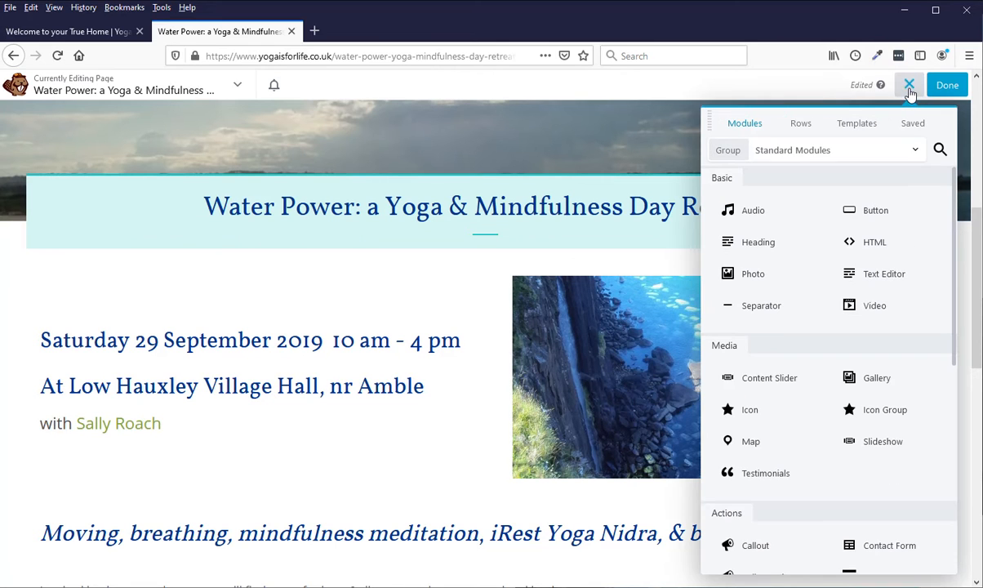
pyautogui.click(800, 124)
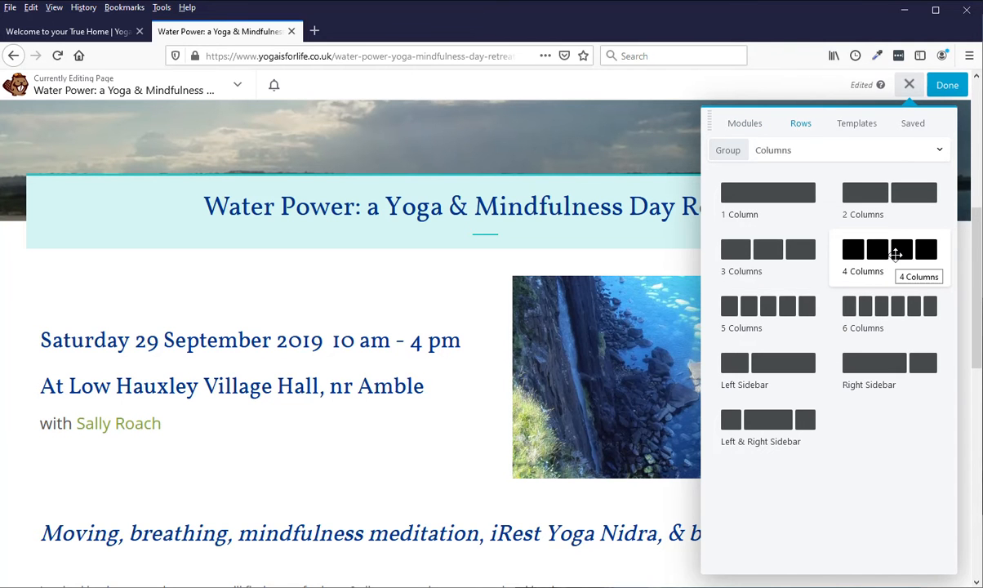
pyautogui.moveTo(895, 255); pyautogui.dragTo(480, 478)
pyautogui.moveTo(504, 586); pyautogui.dragTo(496, 391)
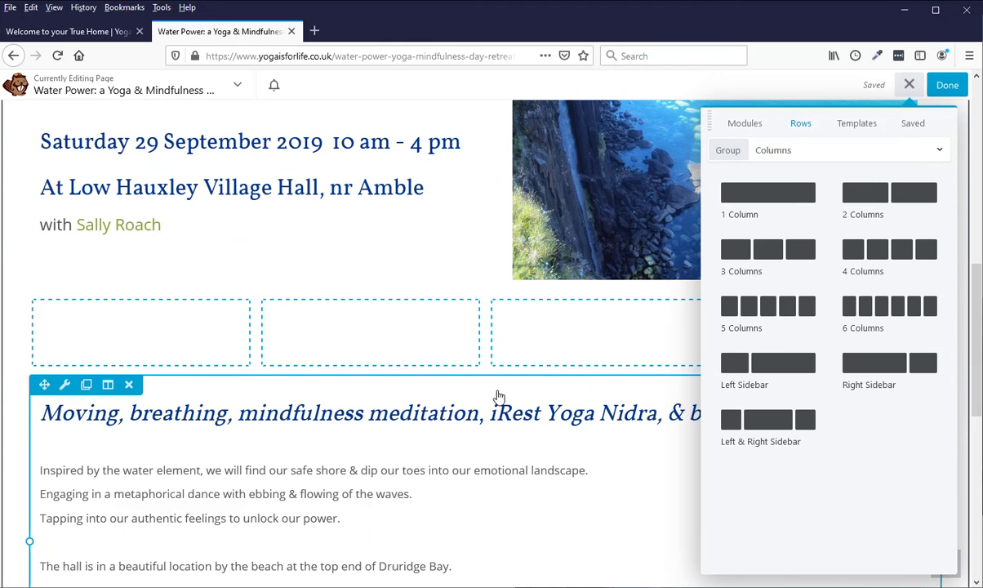
pyautogui.click(909, 85)
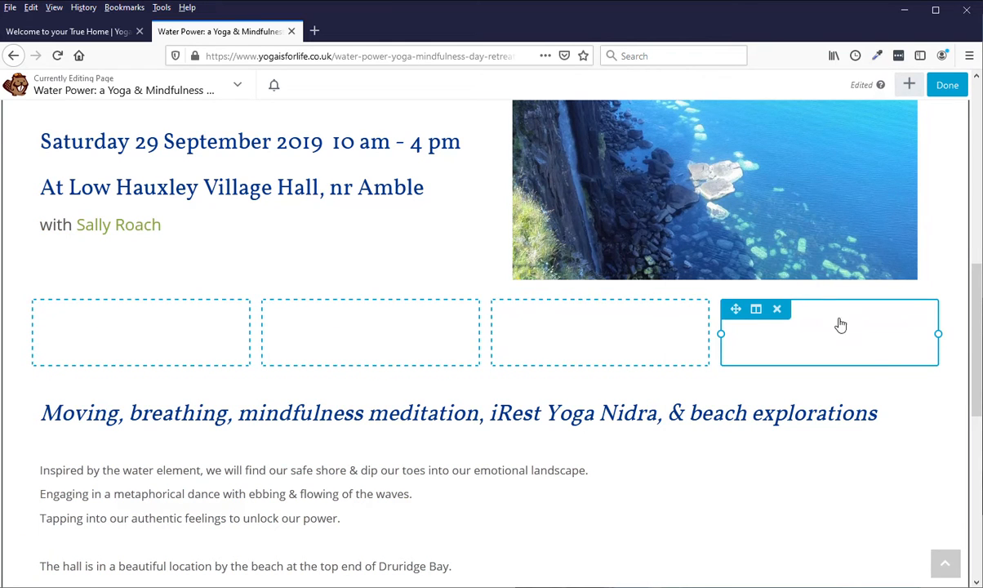
# Search the modules for "photo" and place the standard Photo module in the first column of the new row
pyautogui.scroll(1, 901, 349)
pyautogui.scroll(2, 901, 348)
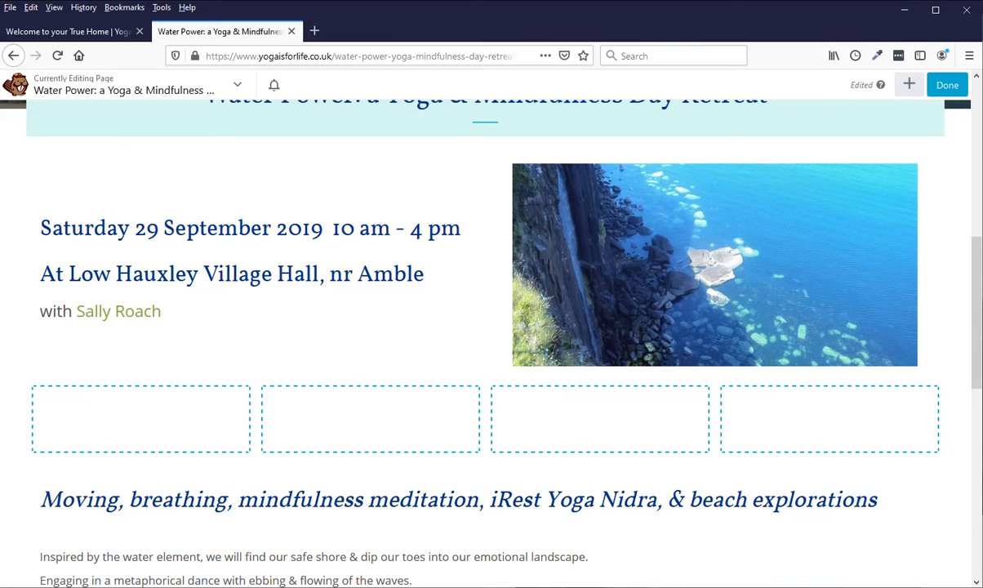
pyautogui.click(909, 86)
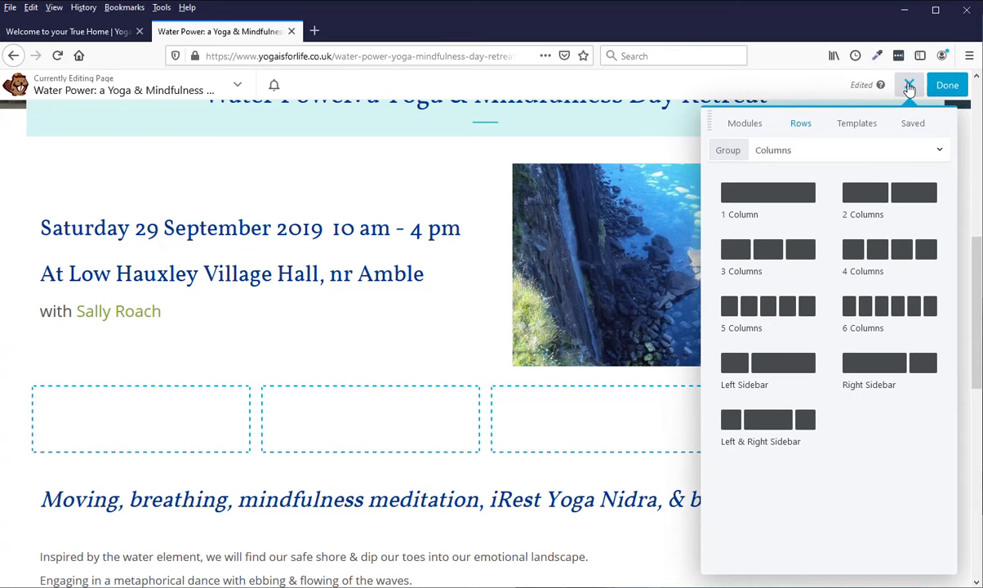
pyautogui.click(750, 127)
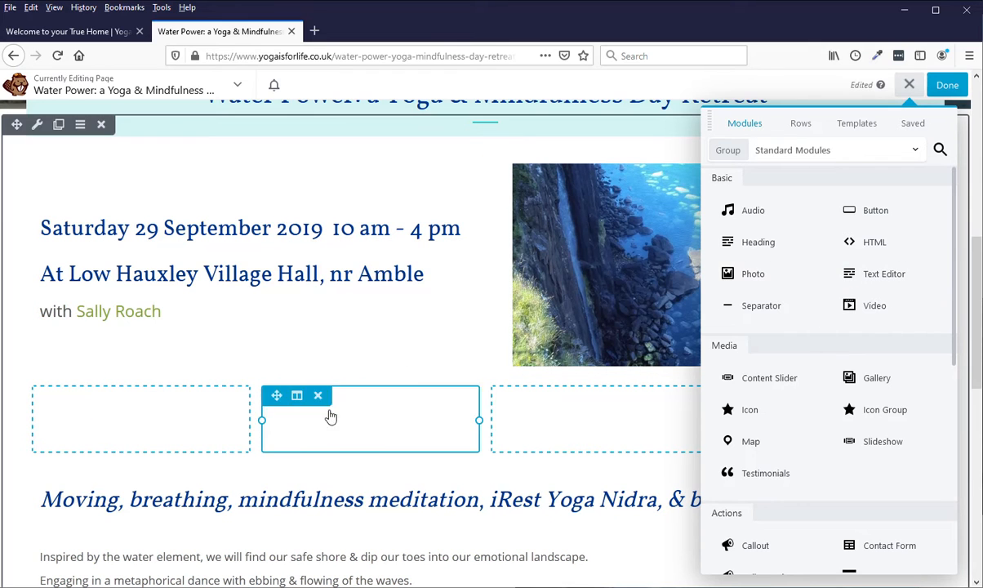
pyautogui.click(939, 152)
pyautogui.write('photo')
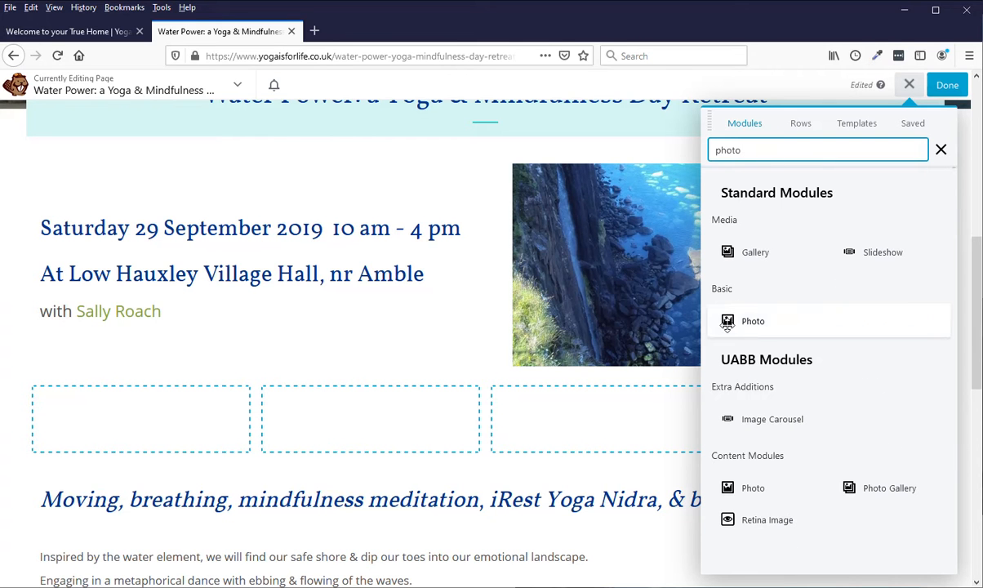
pyautogui.moveTo(752, 320); pyautogui.dragTo(179, 534)
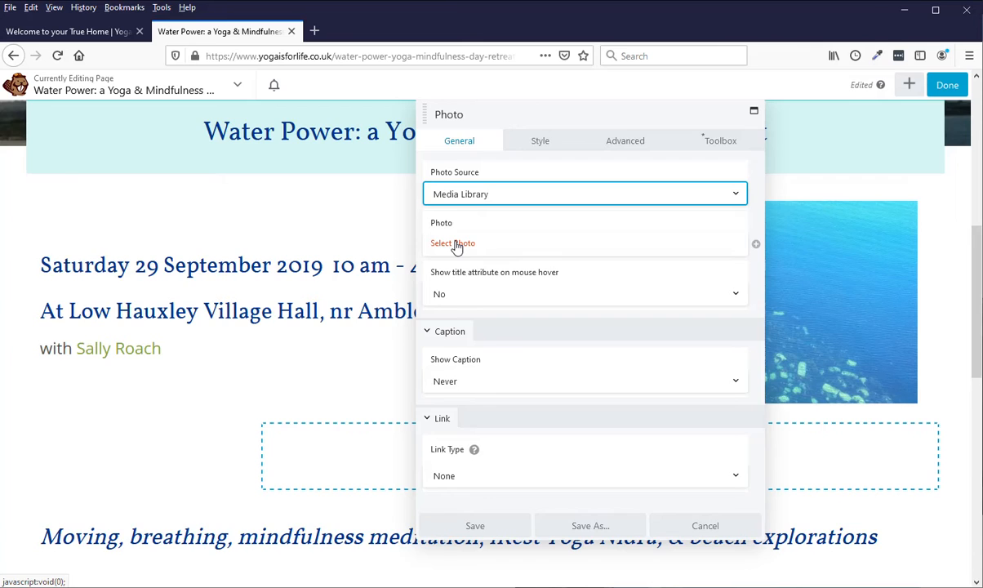
# Use the red flower picture Mindfulness-Drop-In-SB-scaled.jpg from the media library as the module's photo
pyautogui.click(456, 246)
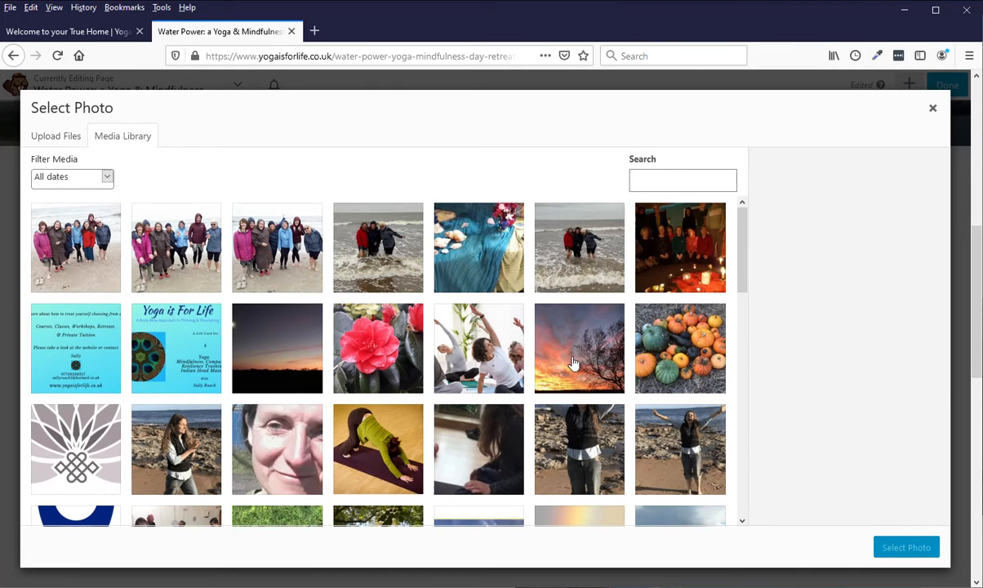
pyautogui.click(365, 327)
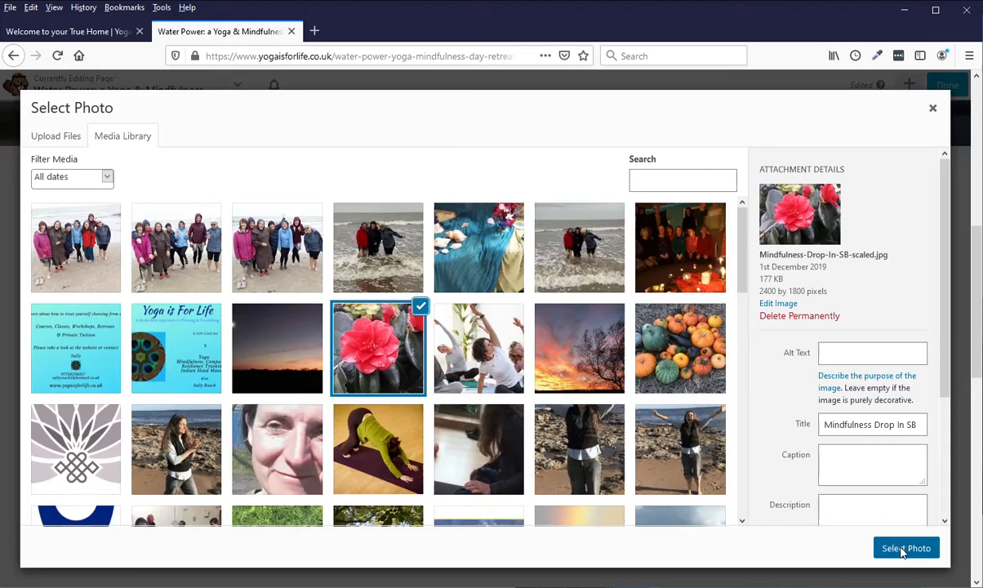
pyautogui.click(904, 548)
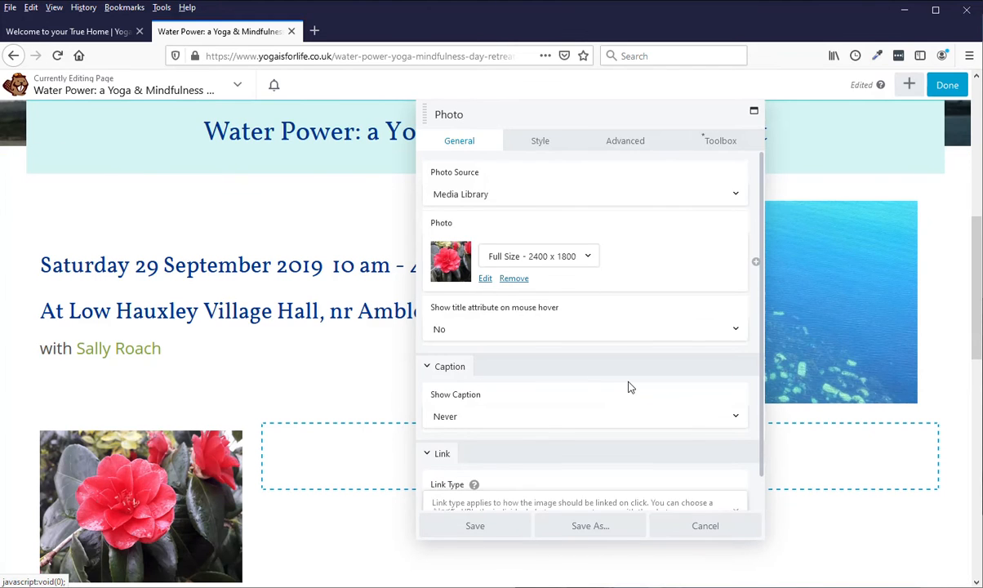
# Review the choices for showing a caption on the flower photo, keeping Never selected
pyautogui.scroll(-1, 629, 387)
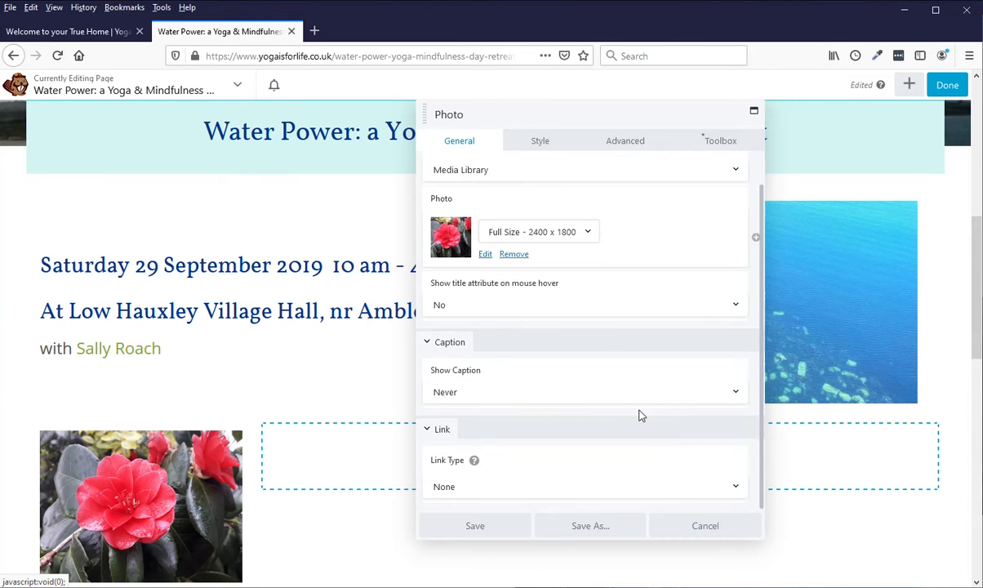
pyautogui.scroll(-1, 641, 330)
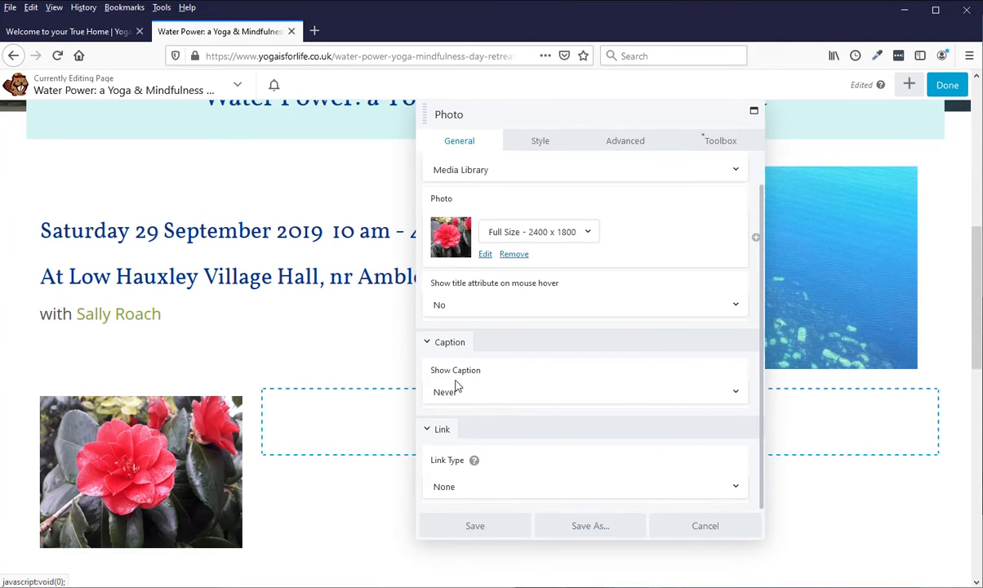
pyautogui.click(456, 392)
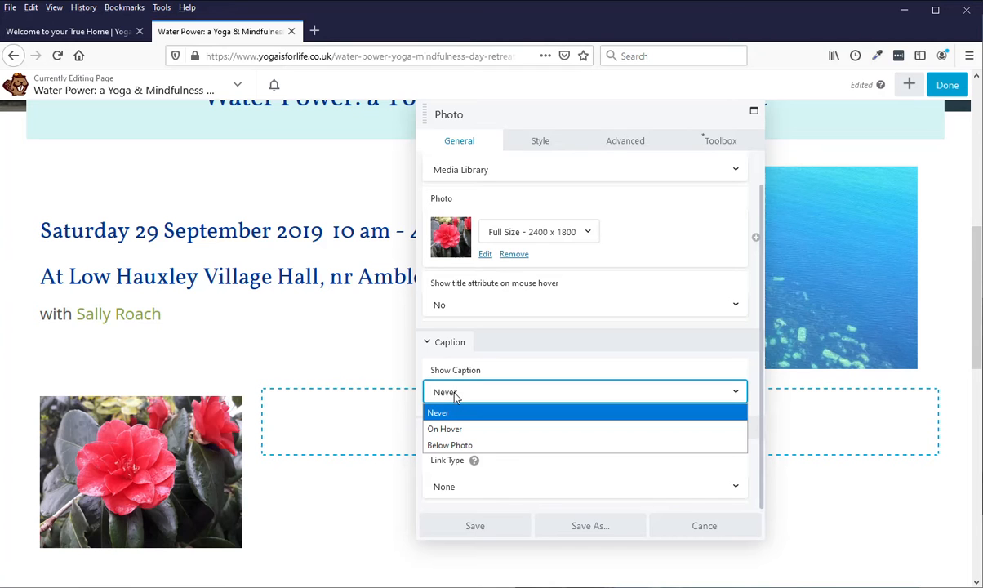
pyautogui.click(455, 393)
pyautogui.click(456, 393)
pyautogui.click(458, 393)
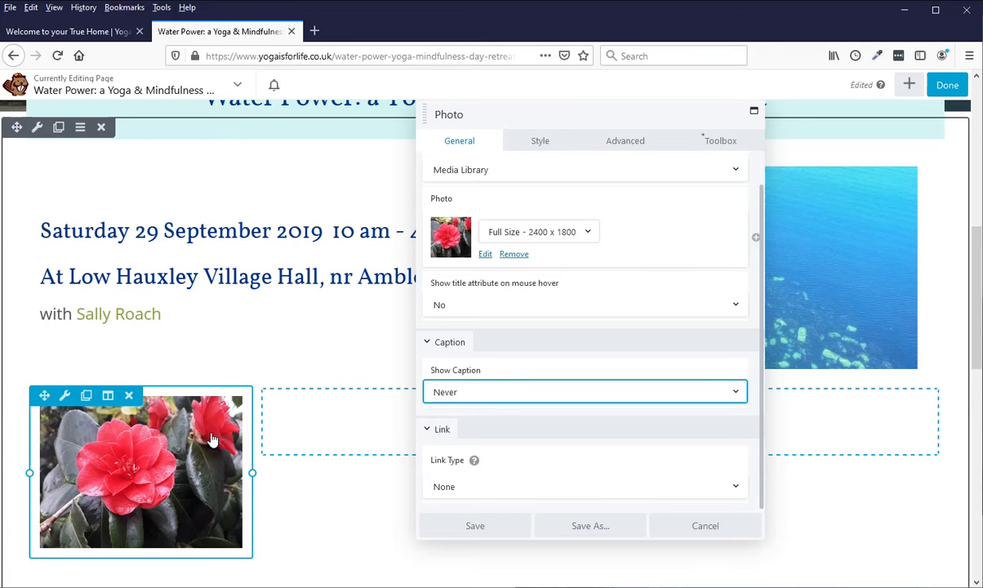
pyautogui.scroll(-1, 566, 453)
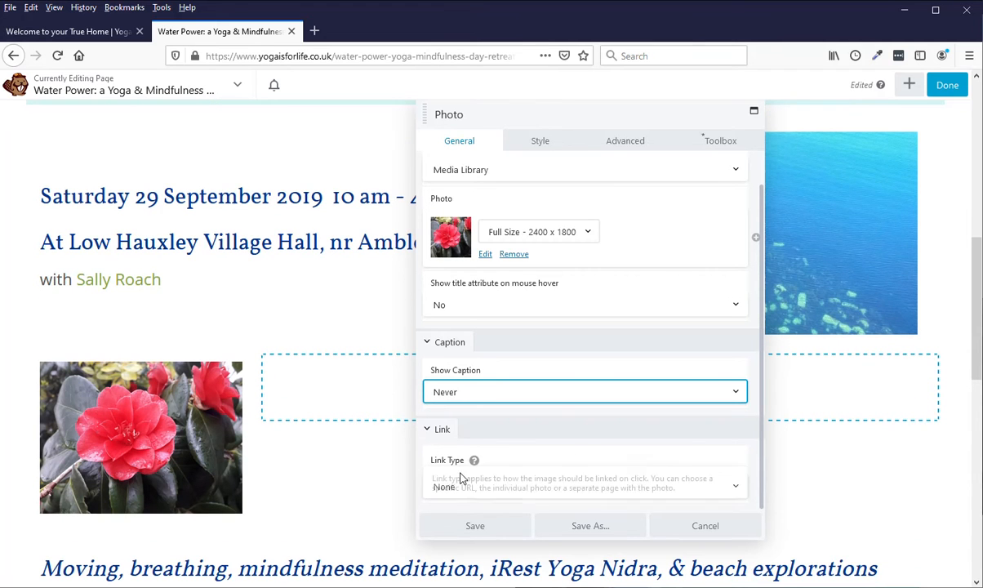
# Try the URL link type for the flower photo, then return the link type to None
pyautogui.click(457, 488)
pyautogui.scroll(-1, 498, 474)
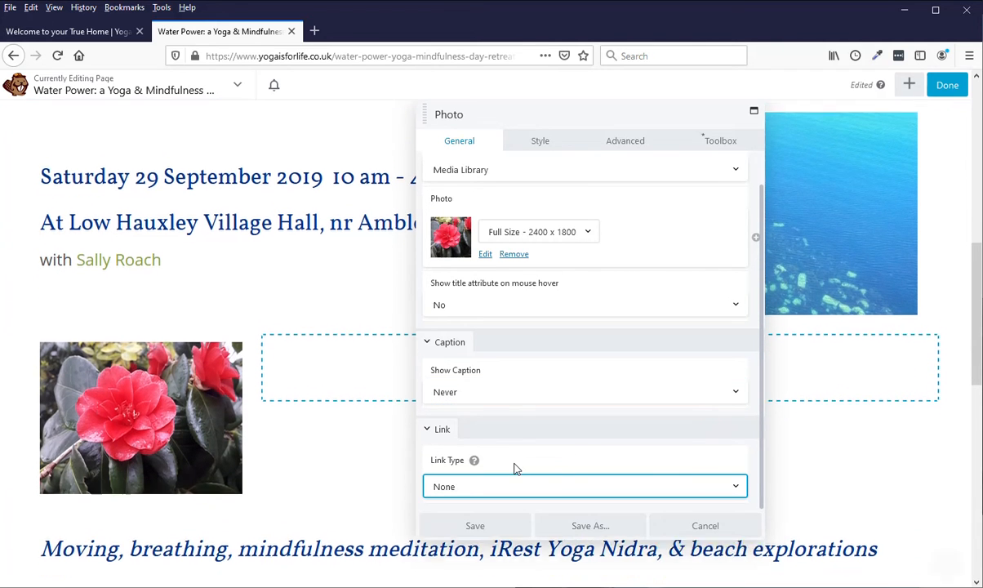
pyautogui.click(484, 487)
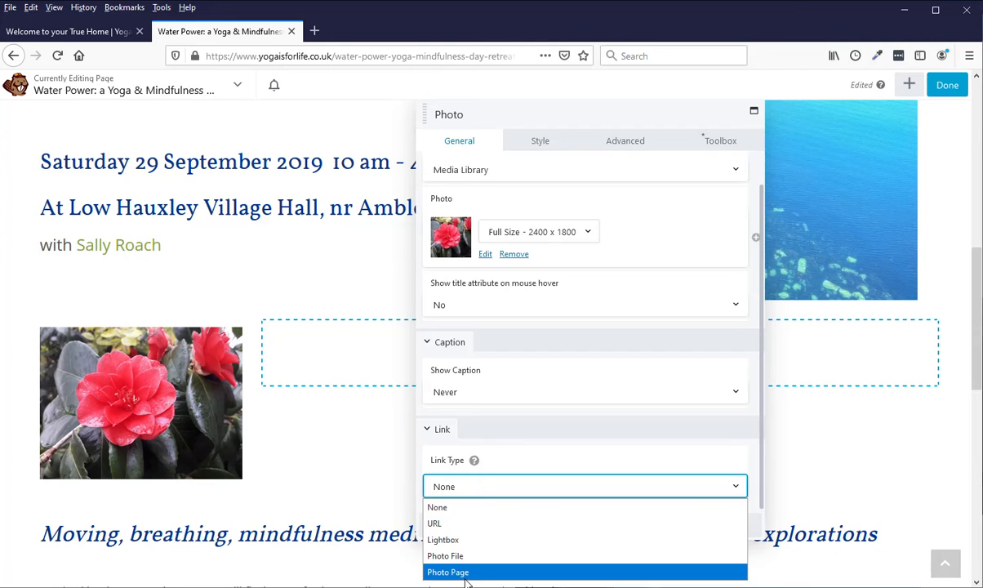
pyautogui.click(454, 527)
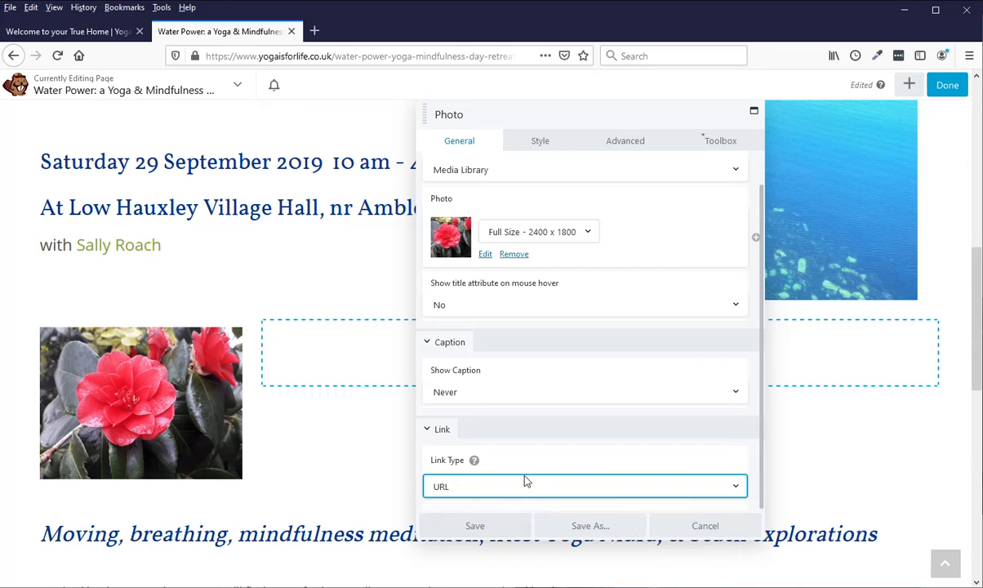
pyautogui.scroll(-1, 483, 456)
pyautogui.click(470, 471)
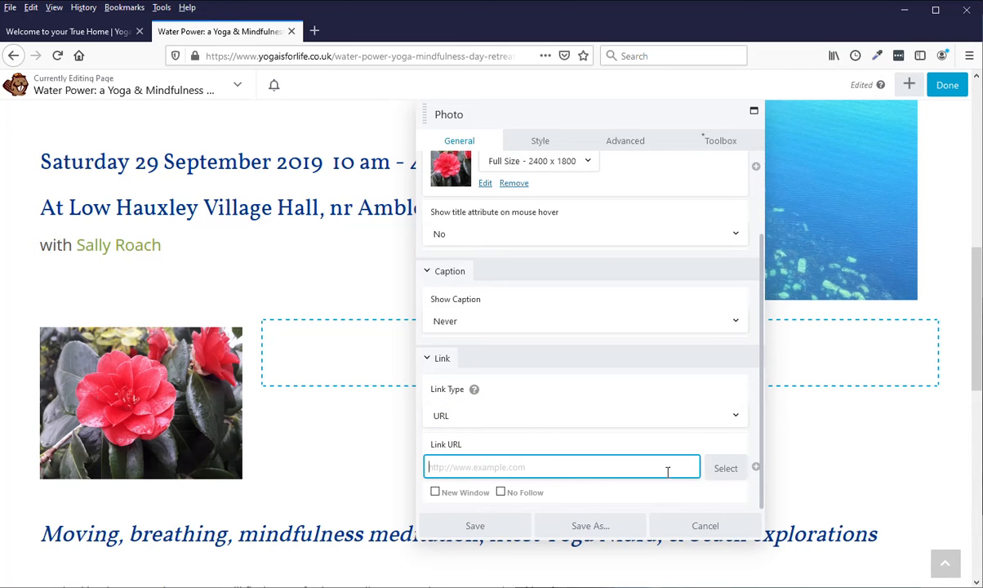
pyautogui.click(462, 418)
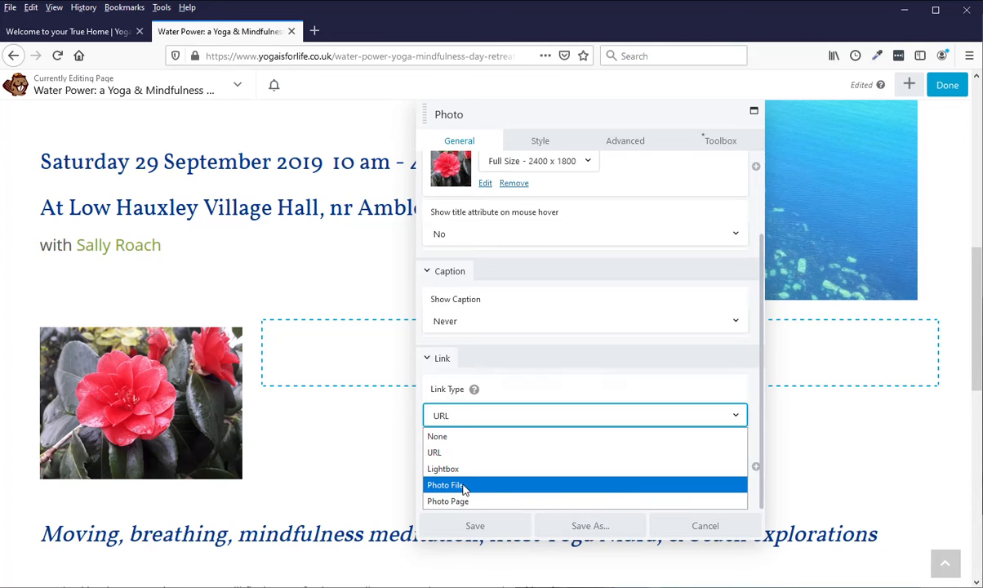
pyautogui.click(451, 440)
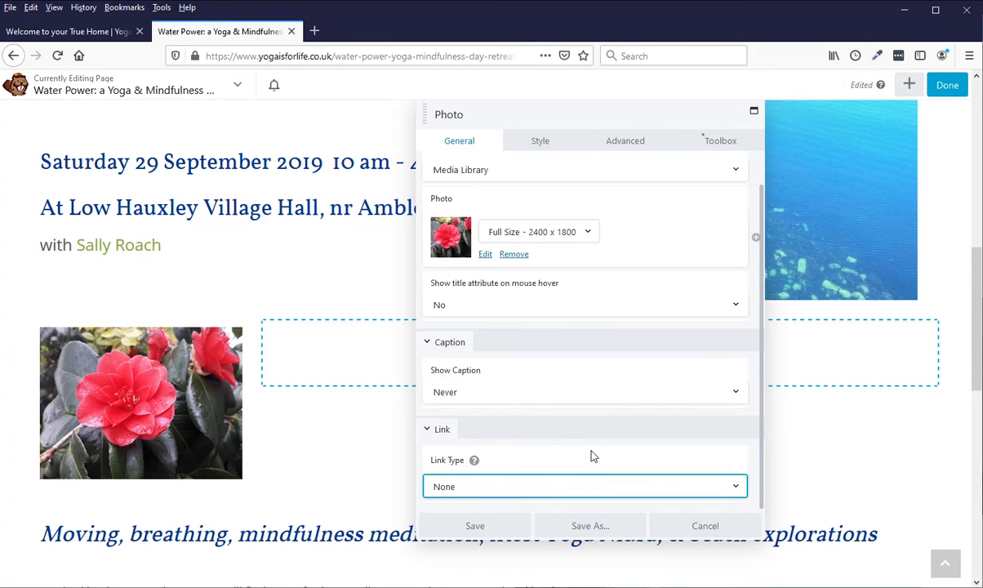
# Review the flower photo's style settings, including the general border options and the radius and shadow options
pyautogui.scroll(3, 591, 456)
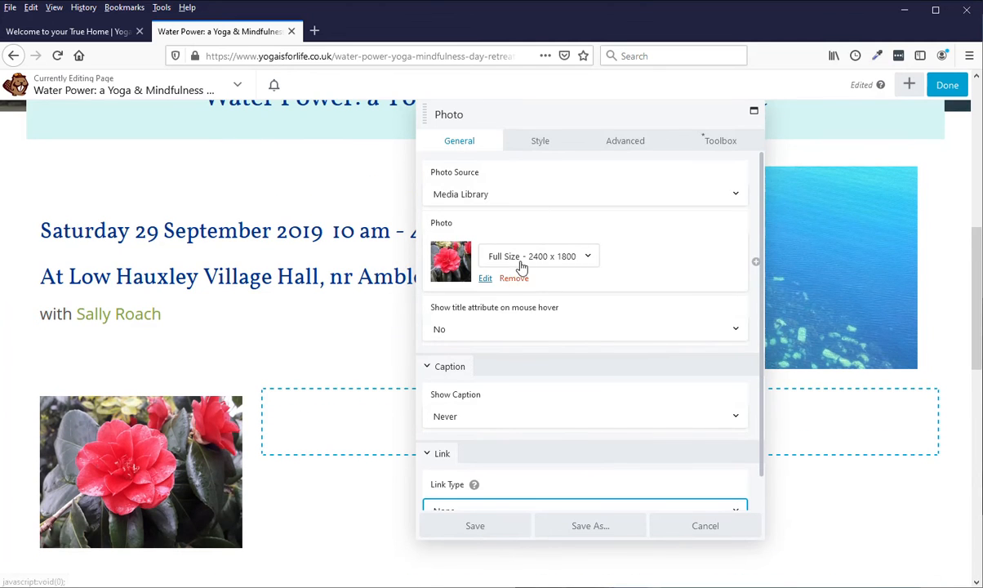
pyautogui.click(536, 144)
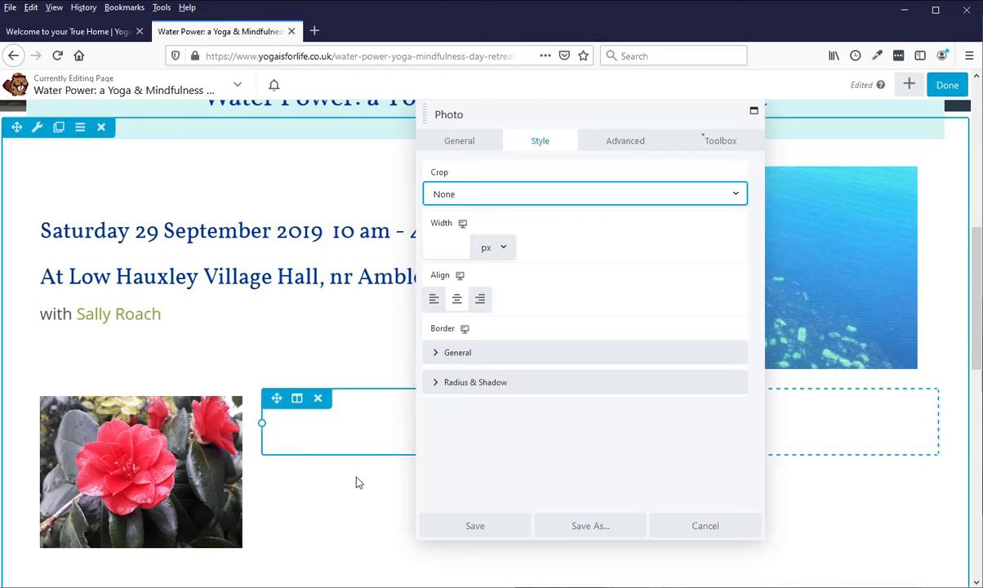
pyautogui.click(453, 353)
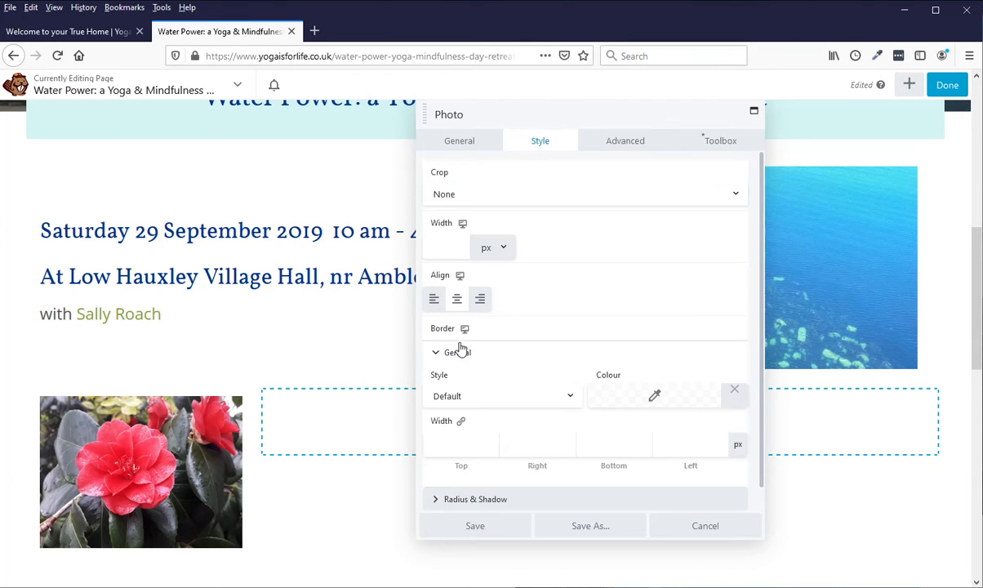
pyautogui.click(460, 351)
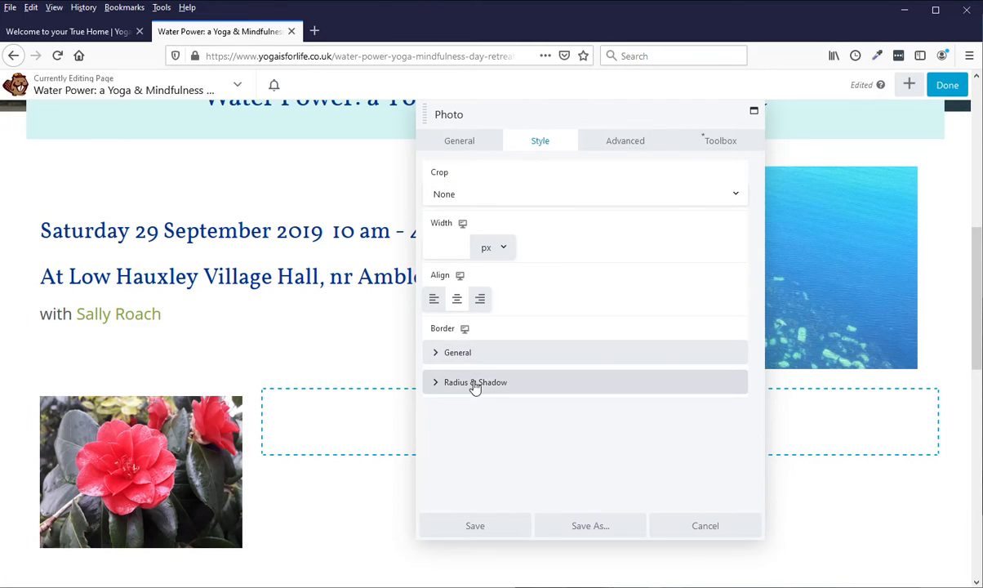
pyautogui.click(475, 384)
pyautogui.click(475, 384)
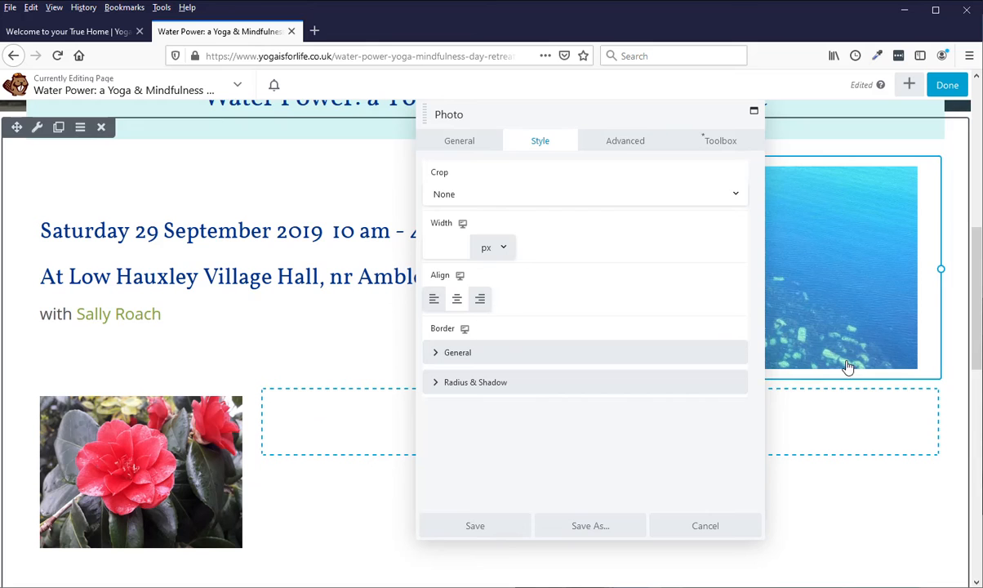
# Try the Circle crop on the flower photo, then set its crop to Square
pyautogui.click(465, 198)
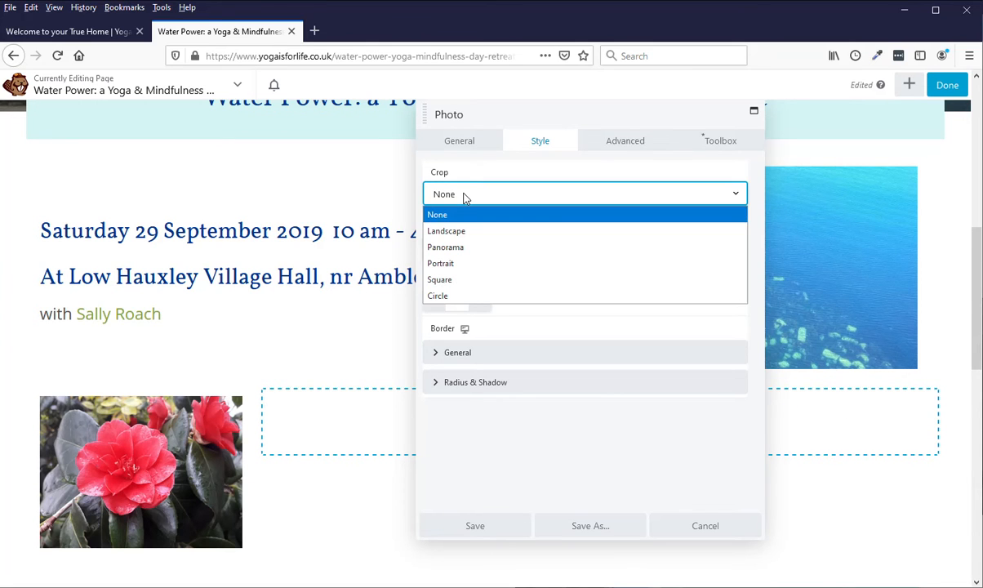
pyautogui.click(450, 297)
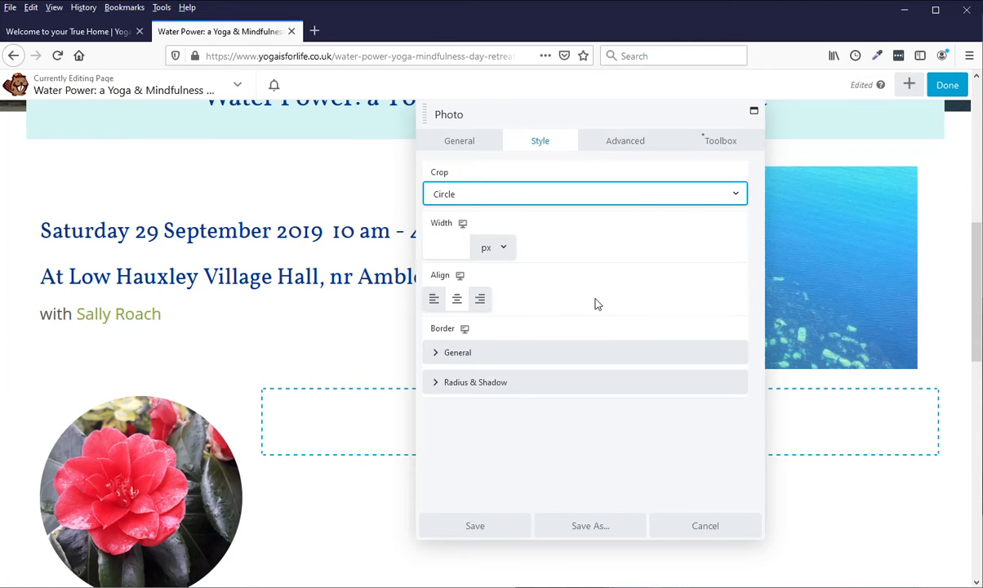
pyautogui.click(473, 197)
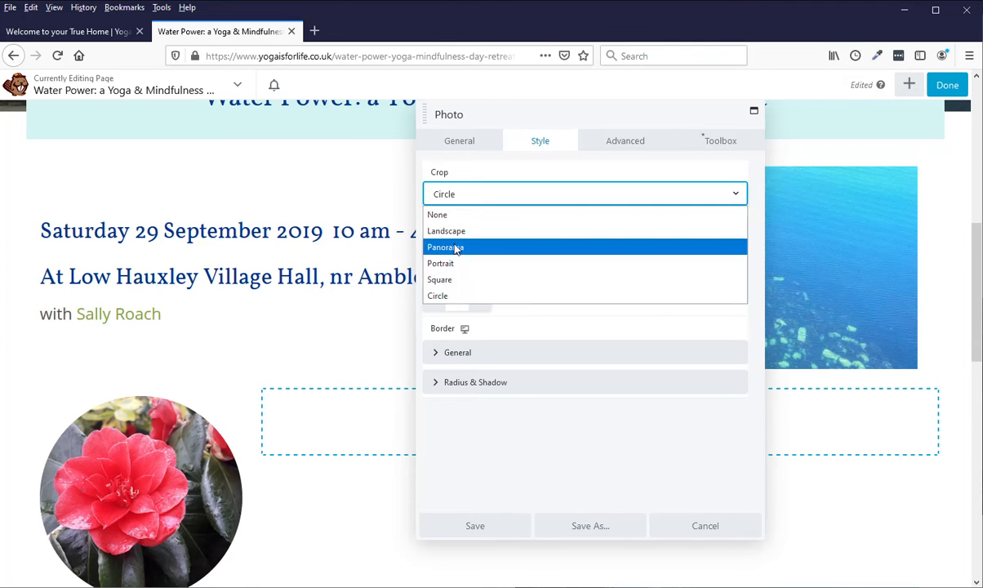
pyautogui.click(452, 279)
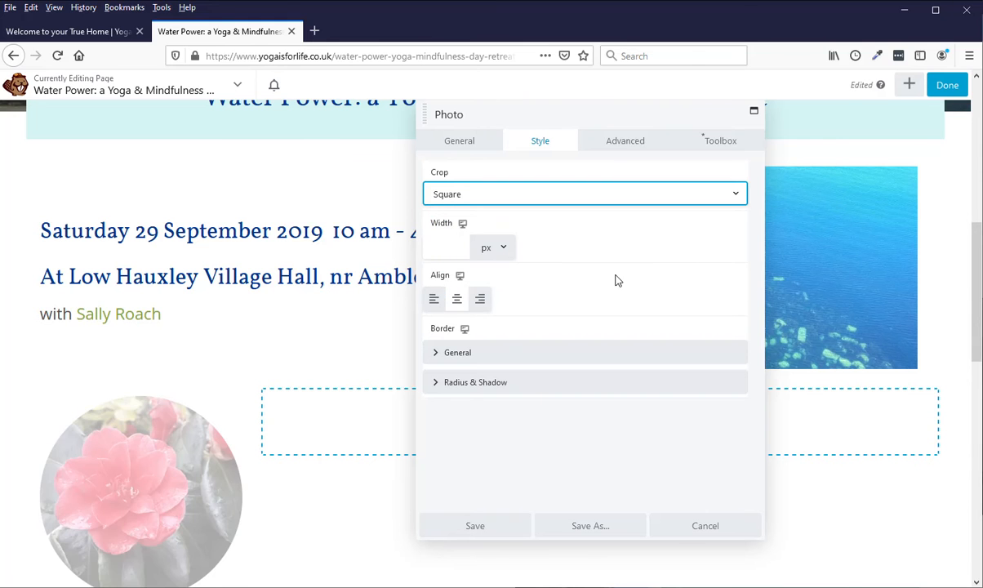
pyautogui.scroll(-2, 620, 283)
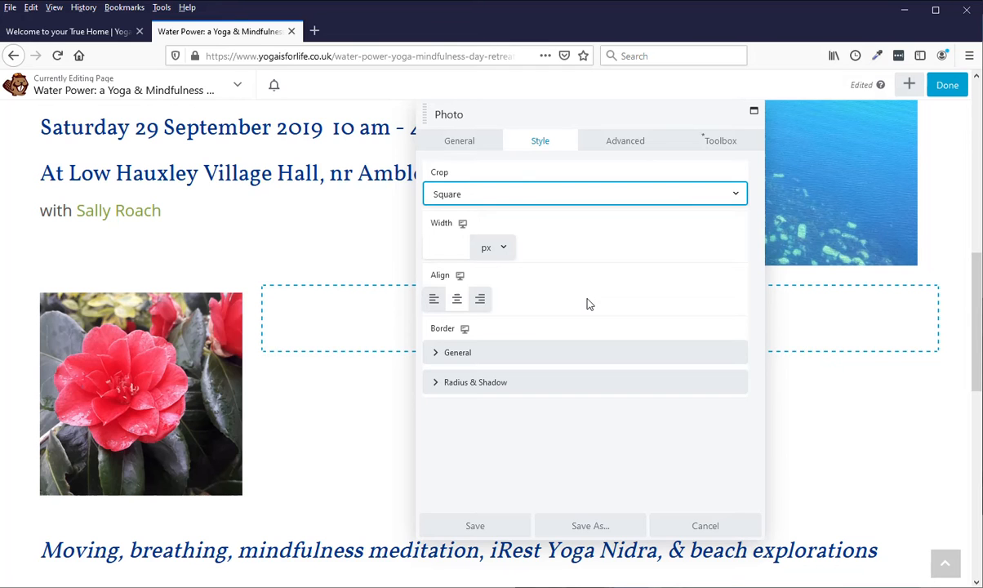
# Set the flower photo's image size to Large - 1024 x 768 and save the module settings
pyautogui.click(474, 143)
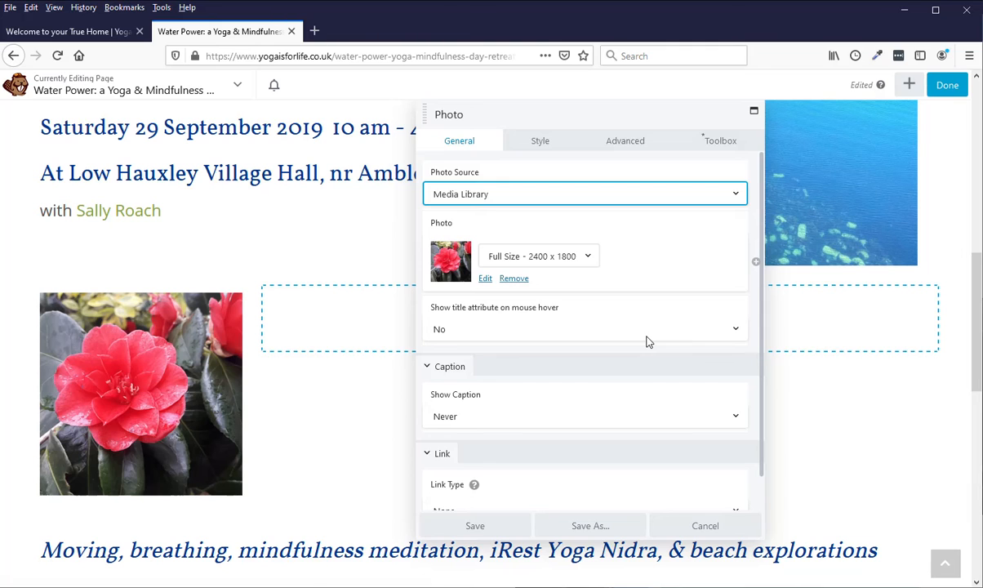
pyautogui.scroll(-1, 647, 340)
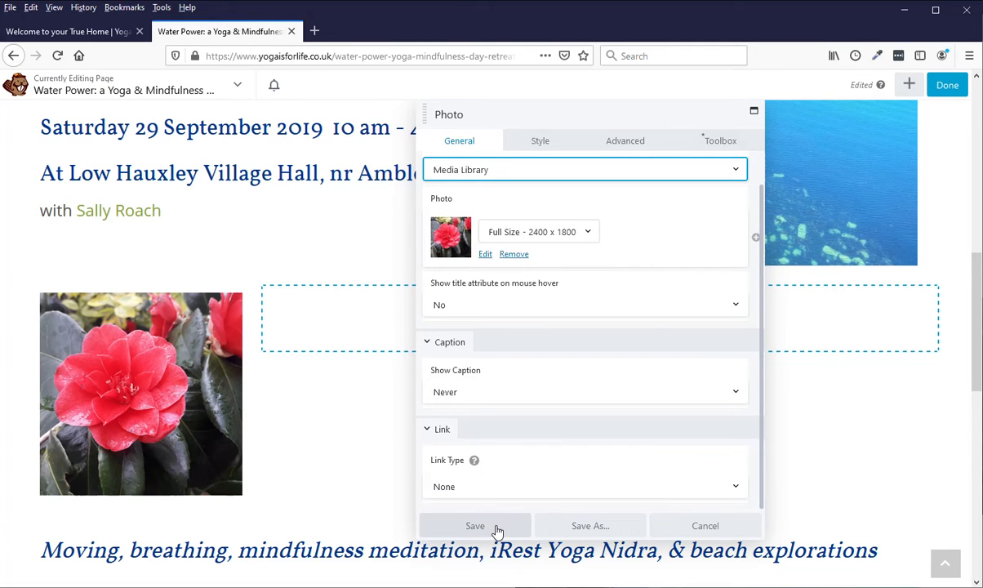
pyautogui.scroll(1, 721, 252)
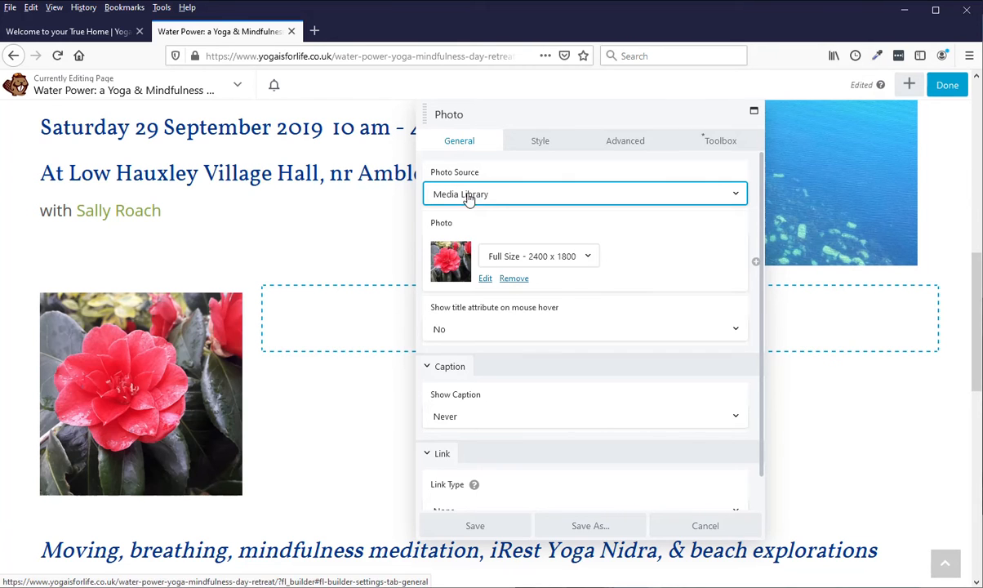
pyautogui.click(588, 257)
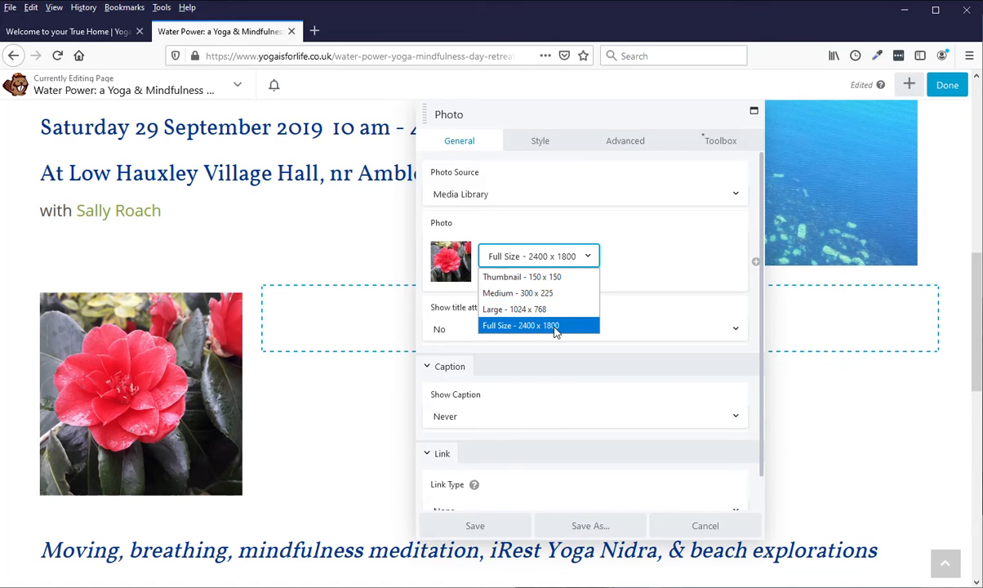
pyautogui.click(533, 310)
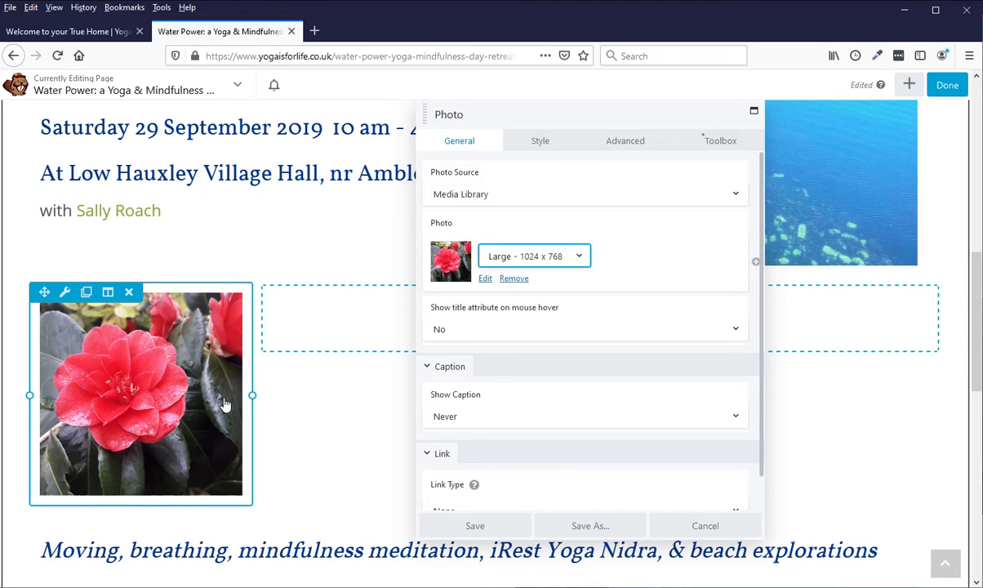
pyautogui.click(579, 256)
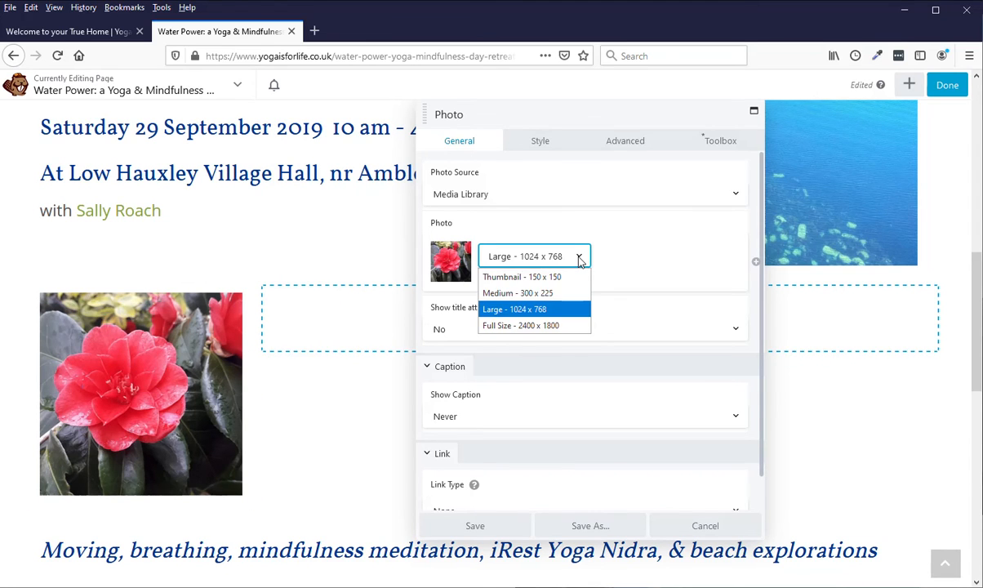
pyautogui.click(502, 307)
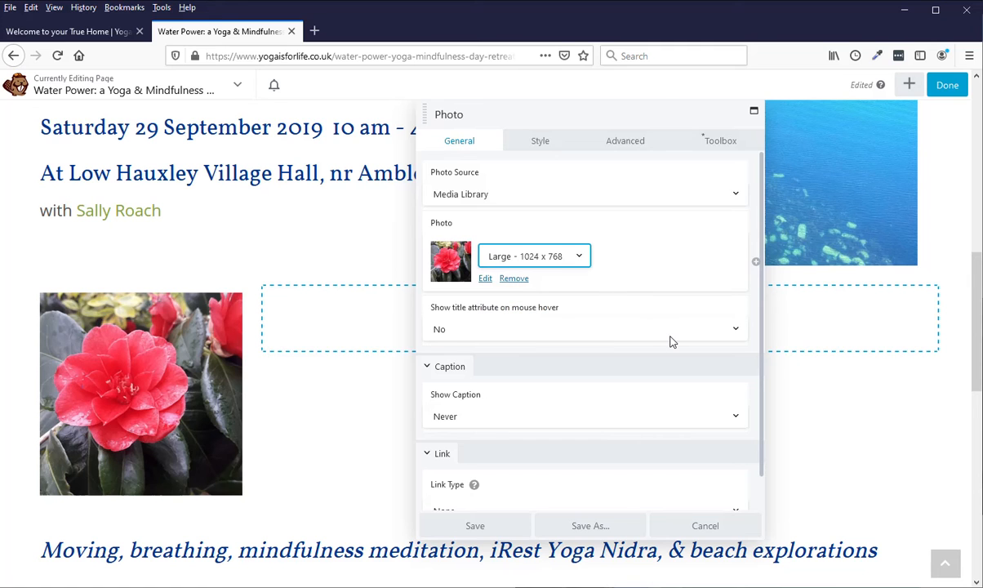
pyautogui.scroll(-1, 670, 342)
pyautogui.click(477, 526)
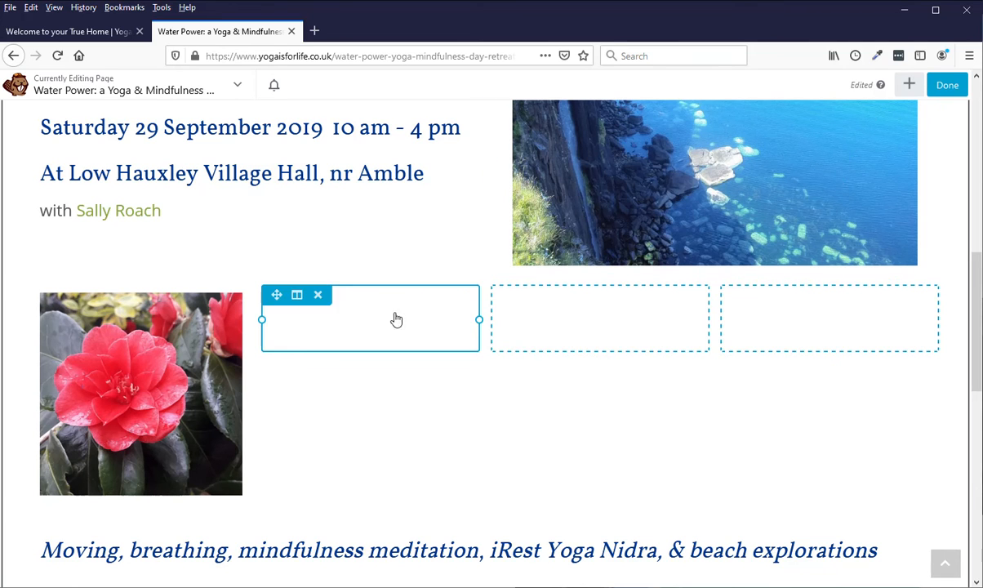
# Duplicate the flower photo module and move the copy into the row's empty second column
pyautogui.click(909, 85)
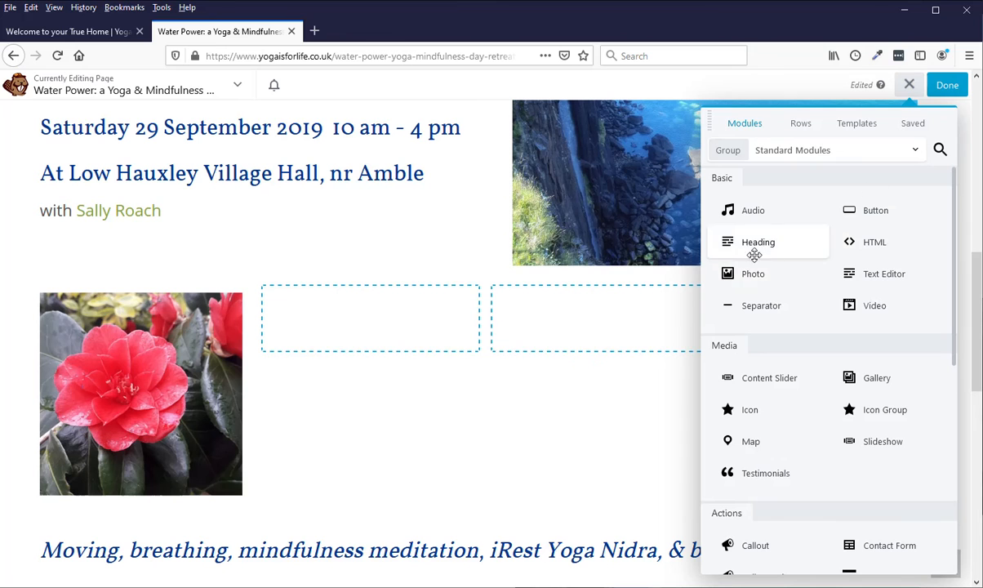
pyautogui.click(907, 87)
pyautogui.moveTo(175, 326)
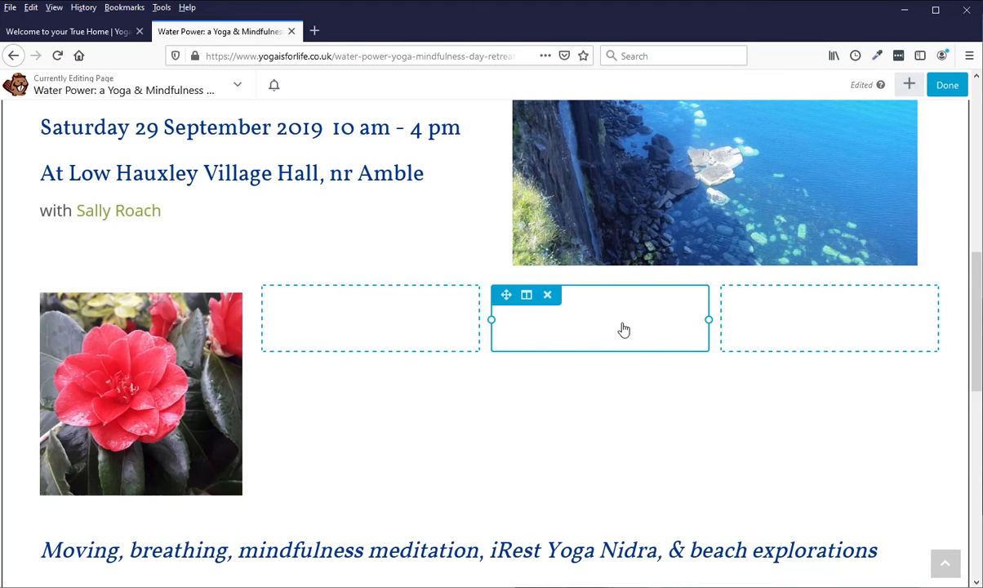
pyautogui.moveTo(177, 382)
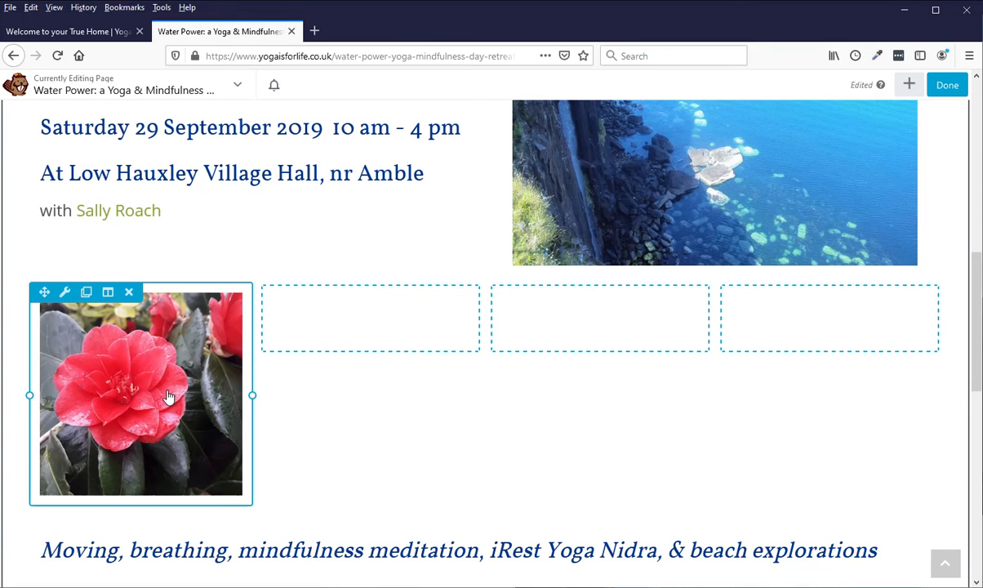
pyautogui.click(86, 292)
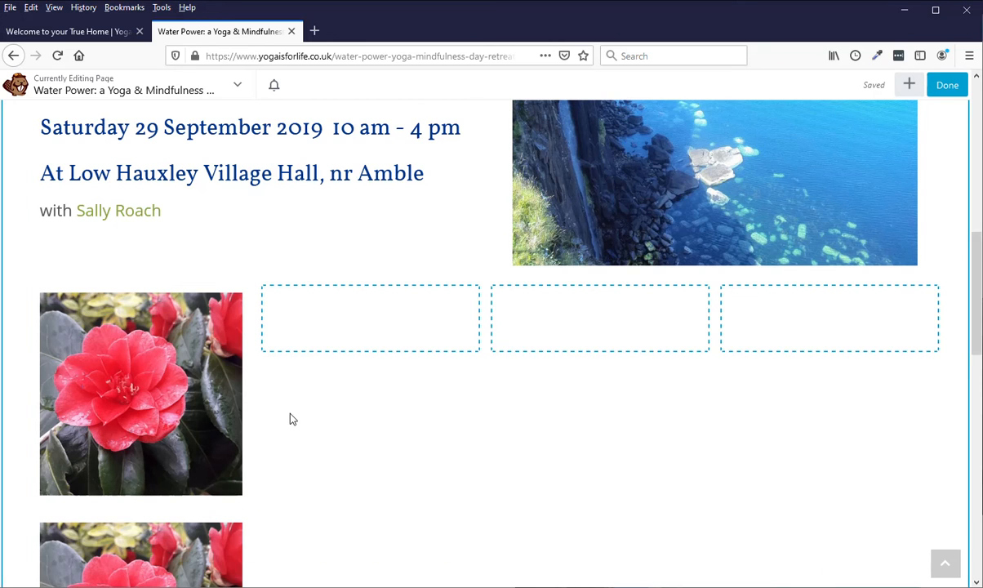
pyautogui.scroll(-3, 161, 458)
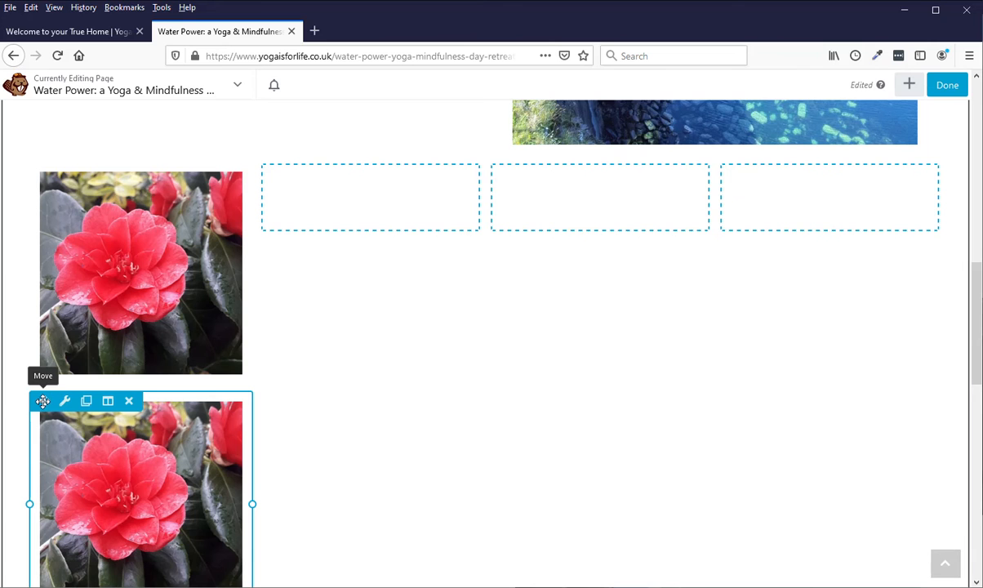
pyautogui.moveTo(43, 400); pyautogui.dragTo(336, 225)
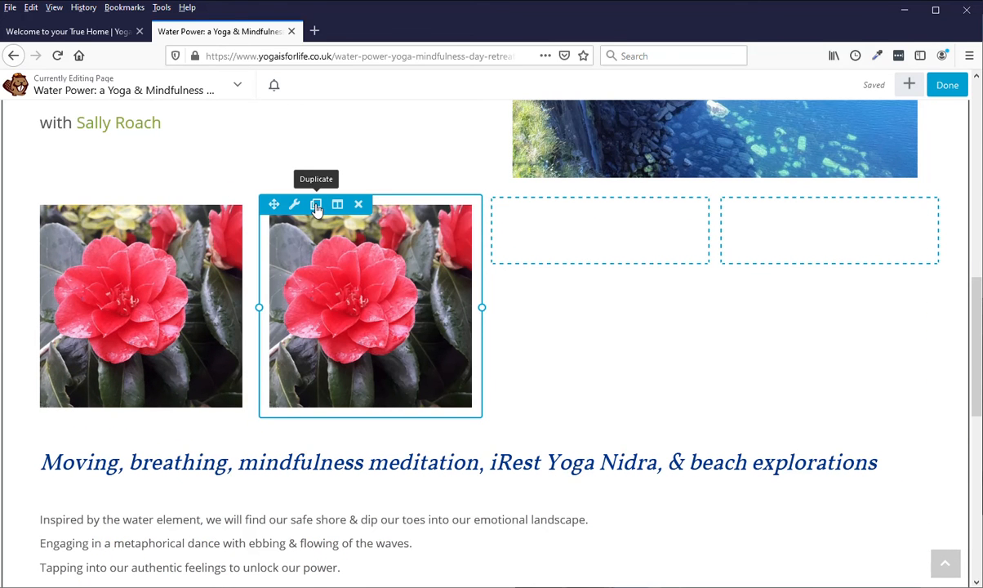
# Make two more copies of the flower photo module, placing one in the third column and one in the fourth
pyautogui.click(316, 206)
pyautogui.moveTo(273, 434); pyautogui.dragTo(587, 268)
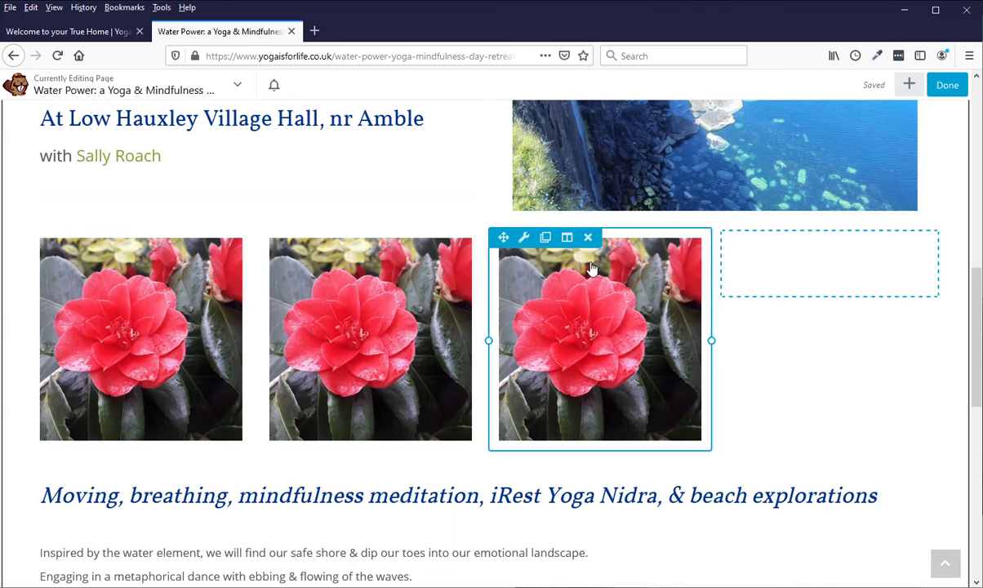
pyautogui.click(554, 238)
pyautogui.moveTo(504, 467); pyautogui.dragTo(800, 292)
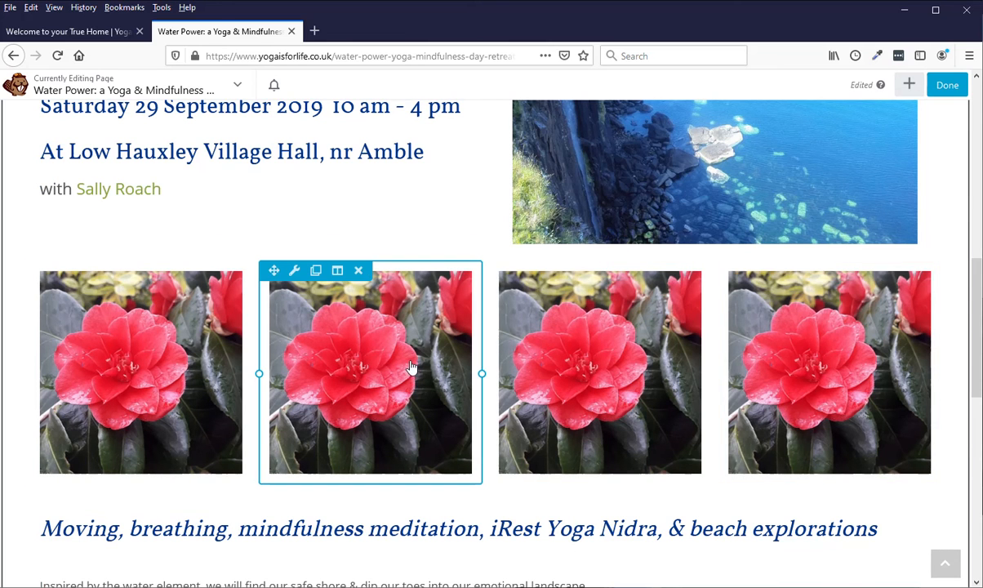
# Replace the second column's flower picture with the yoga class picture 1140-yoga-poses-promo from the media library
pyautogui.click(390, 378)
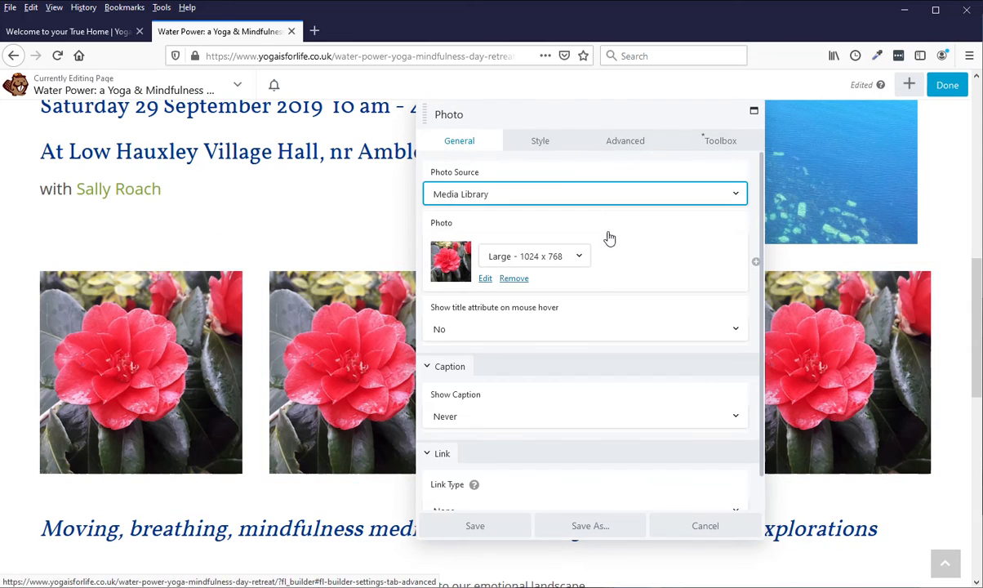
pyautogui.click(513, 279)
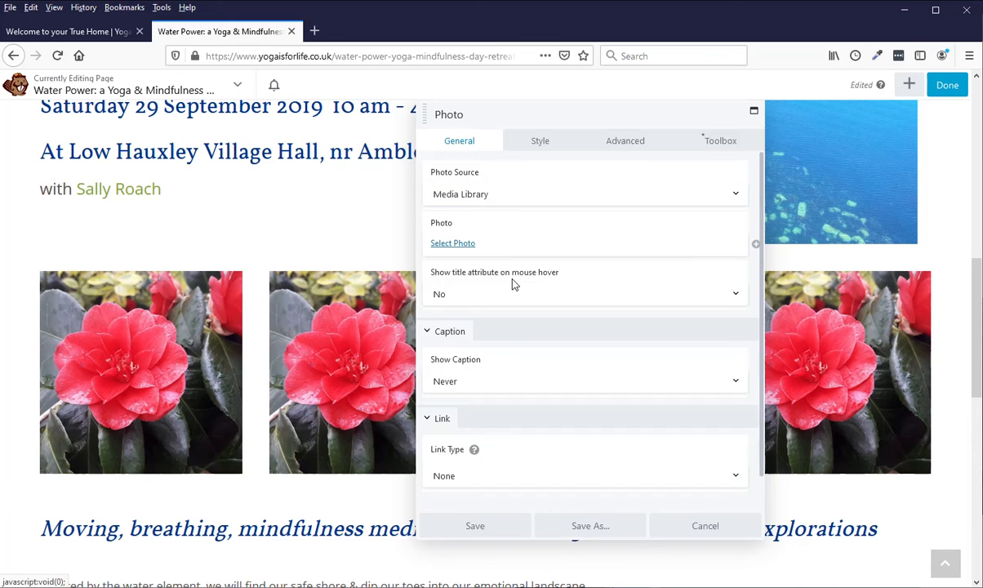
pyautogui.click(462, 245)
pyautogui.click(475, 360)
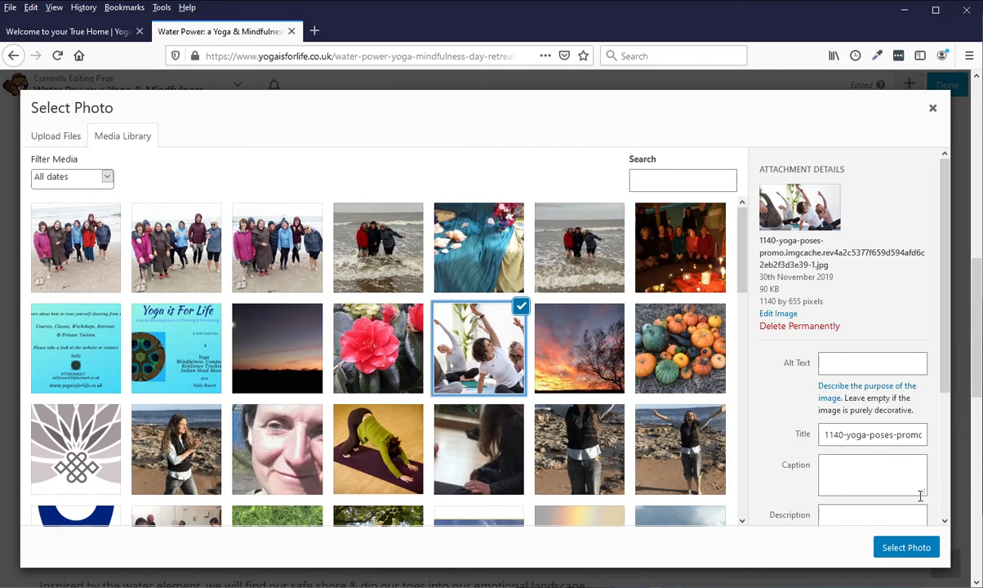
pyautogui.scroll(-4, 920, 496)
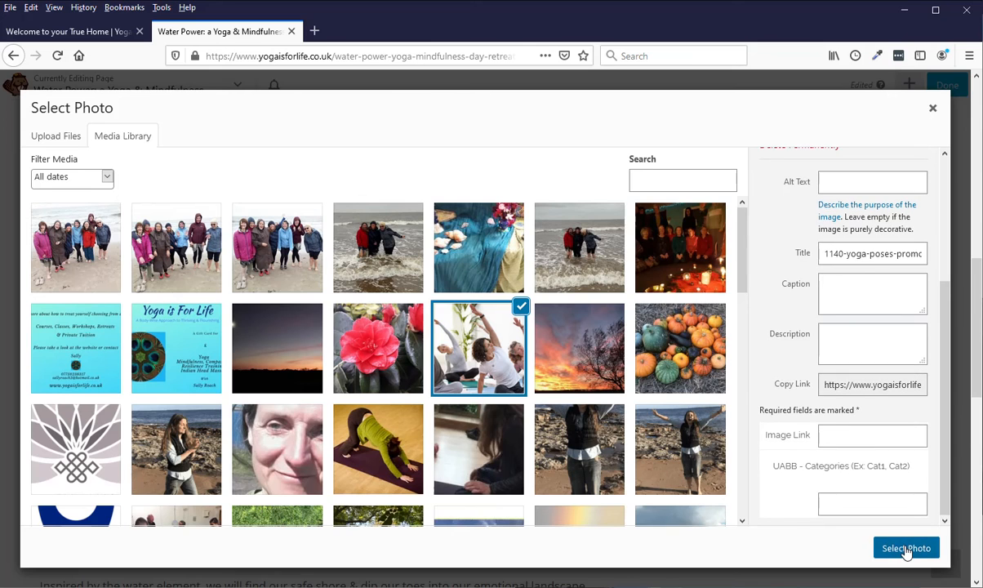
pyautogui.click(906, 549)
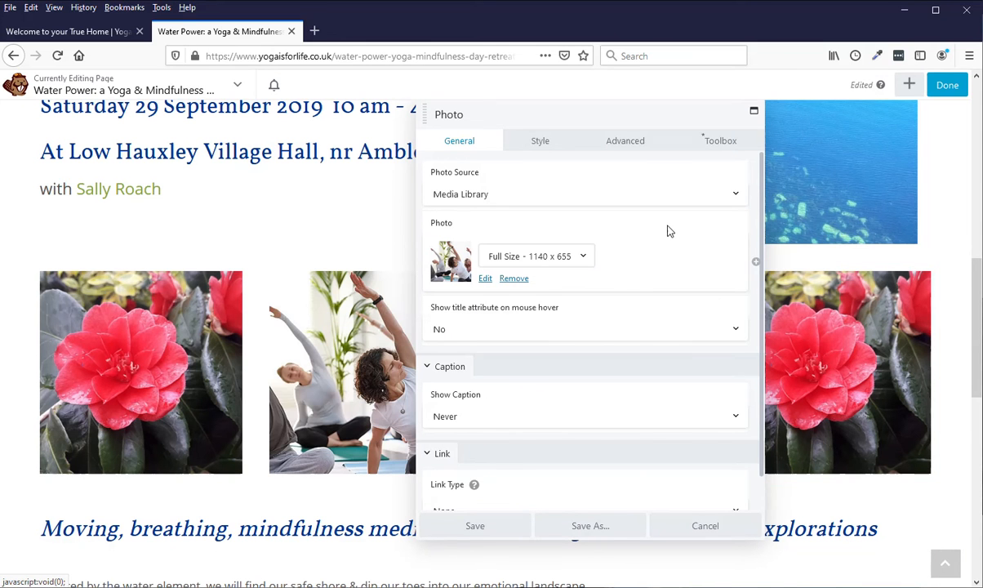
# Set the yoga class photo's image size to Large - 1024 x 588 and save the module settings
pyautogui.click(565, 258)
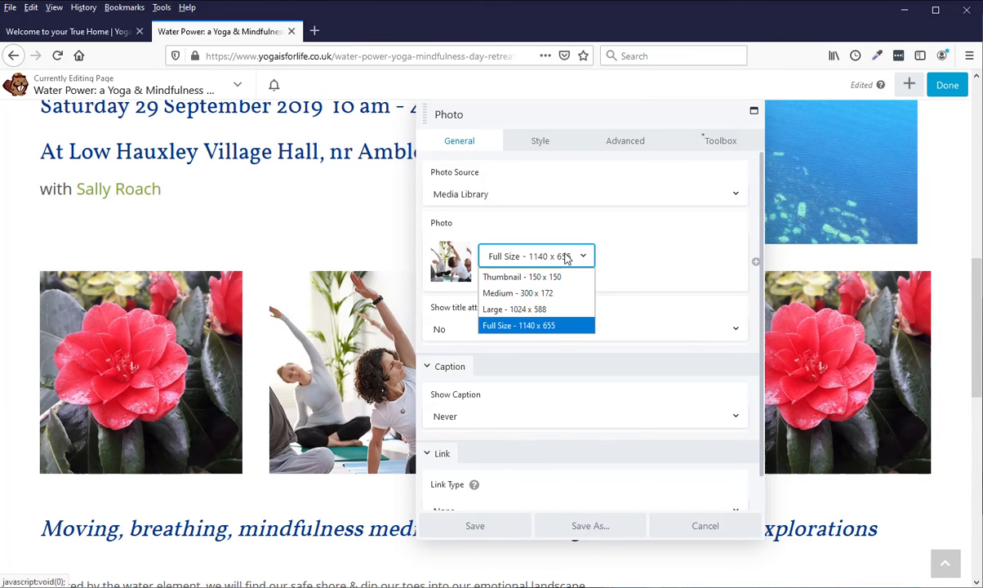
pyautogui.click(534, 310)
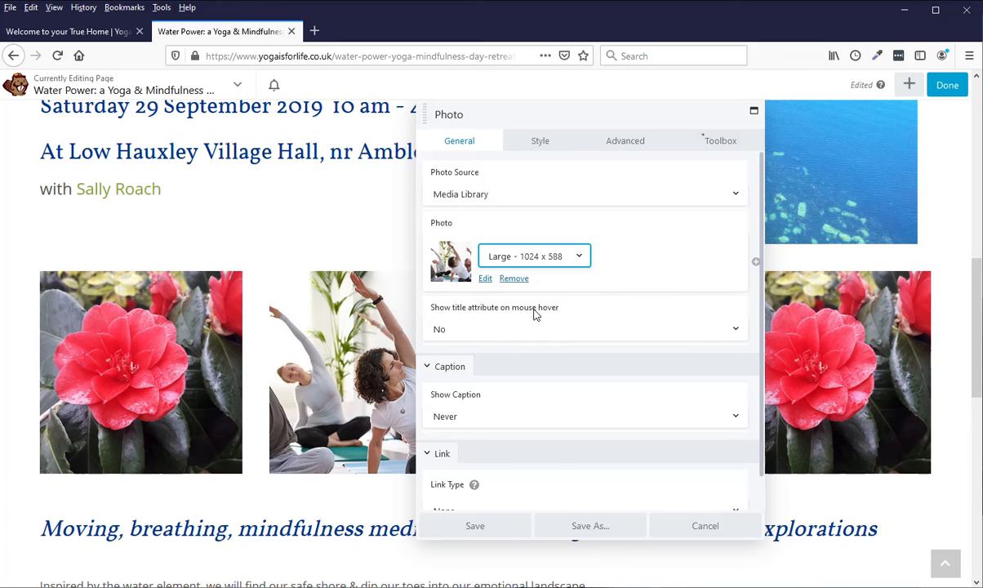
pyautogui.click(497, 533)
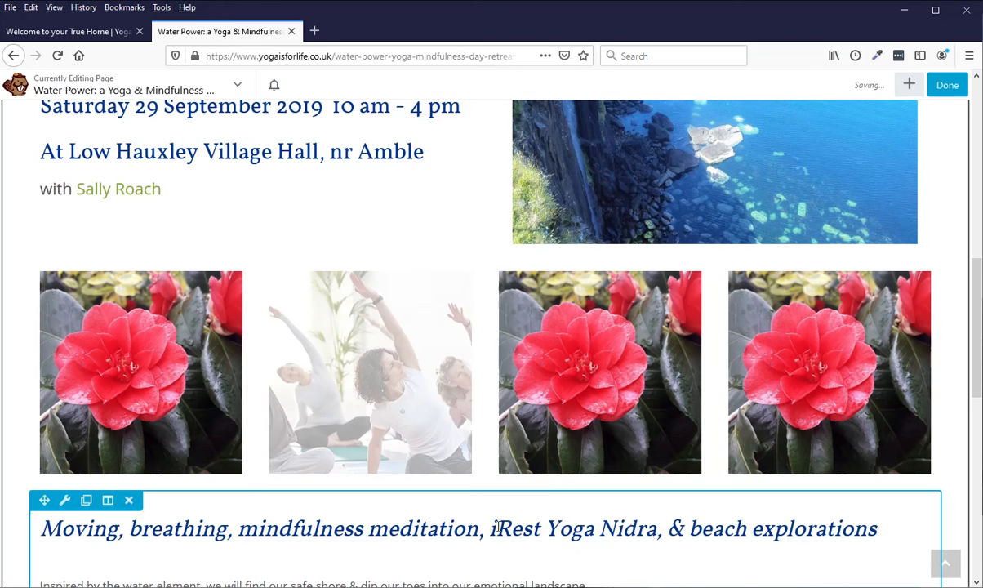
# Replace the third column's flower picture with the sunset picture thumbnail_IMG_2550-sunset.jpg from the media library
pyautogui.click(598, 349)
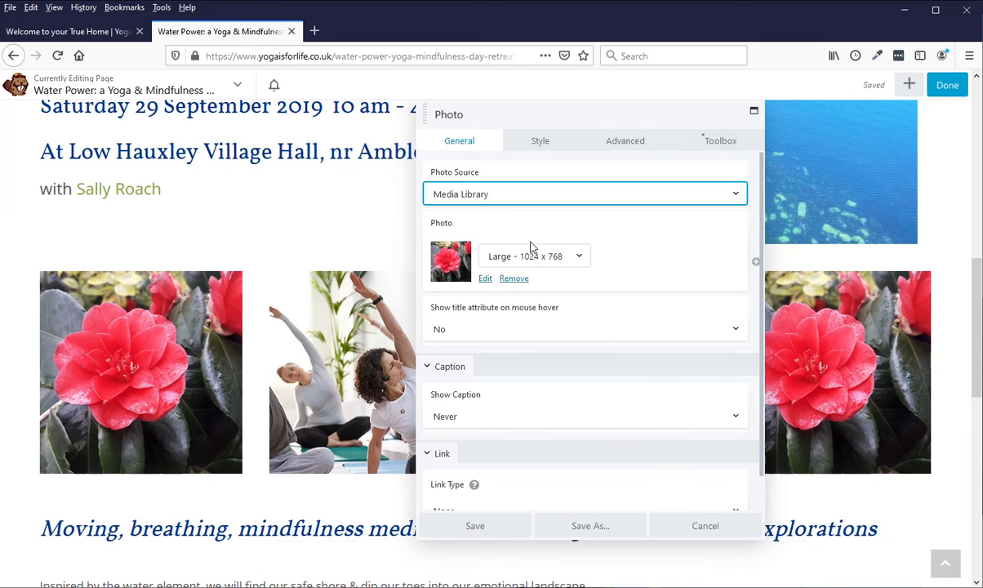
pyautogui.click(512, 279)
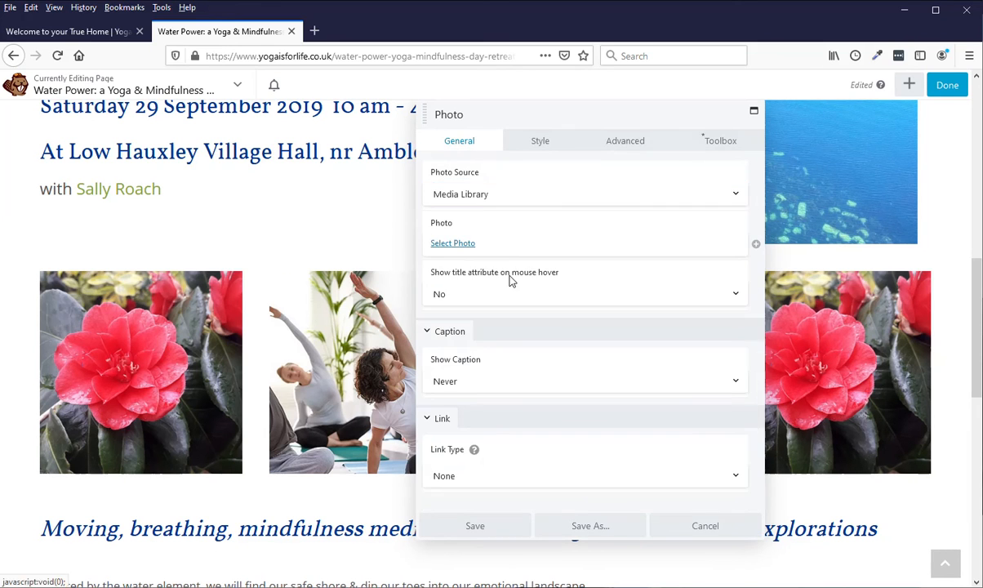
pyautogui.click(457, 243)
pyautogui.click(556, 327)
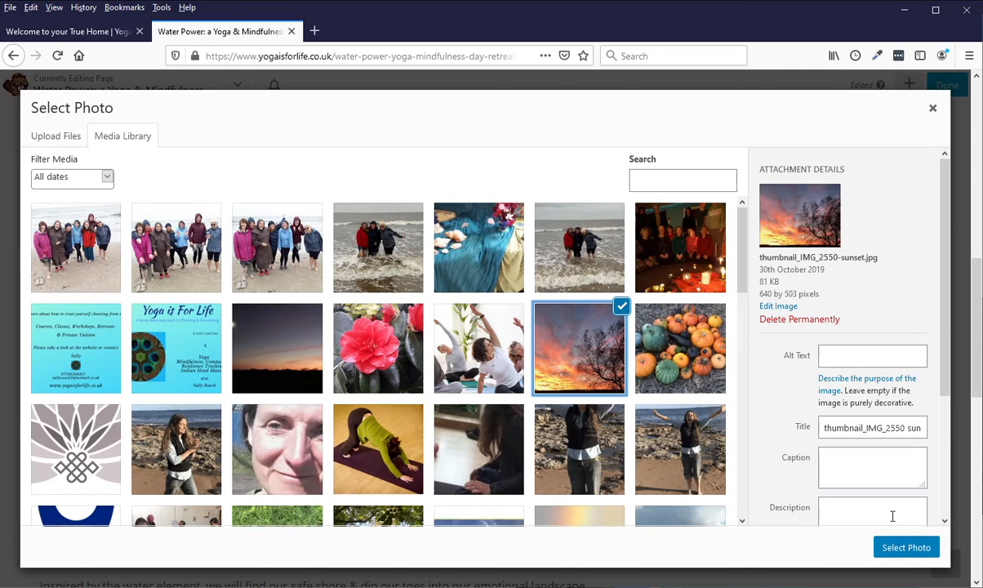
pyautogui.click(888, 542)
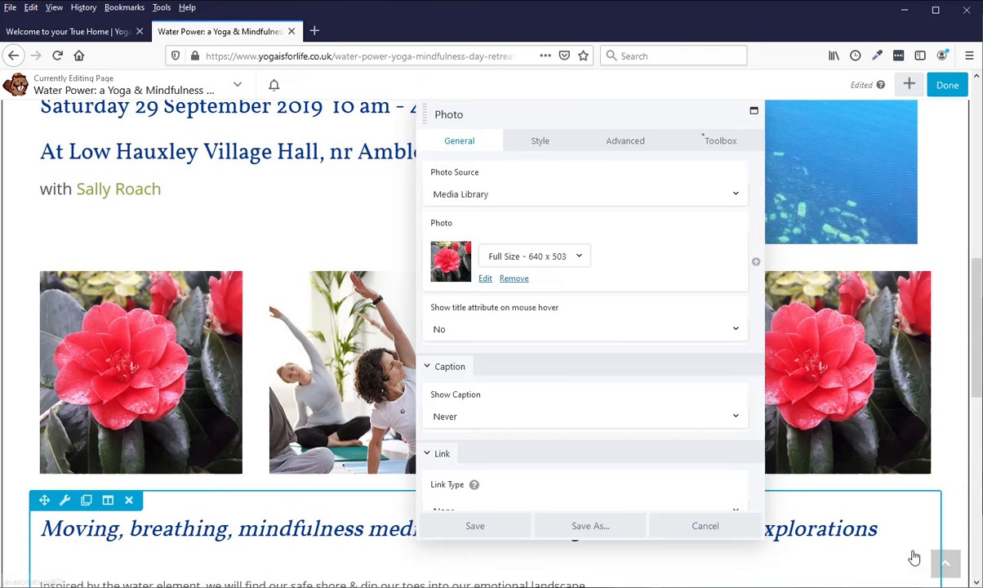
# Use Full Size - 640 x 503 as the sunset photo's image size and save the module settings
pyautogui.click(556, 260)
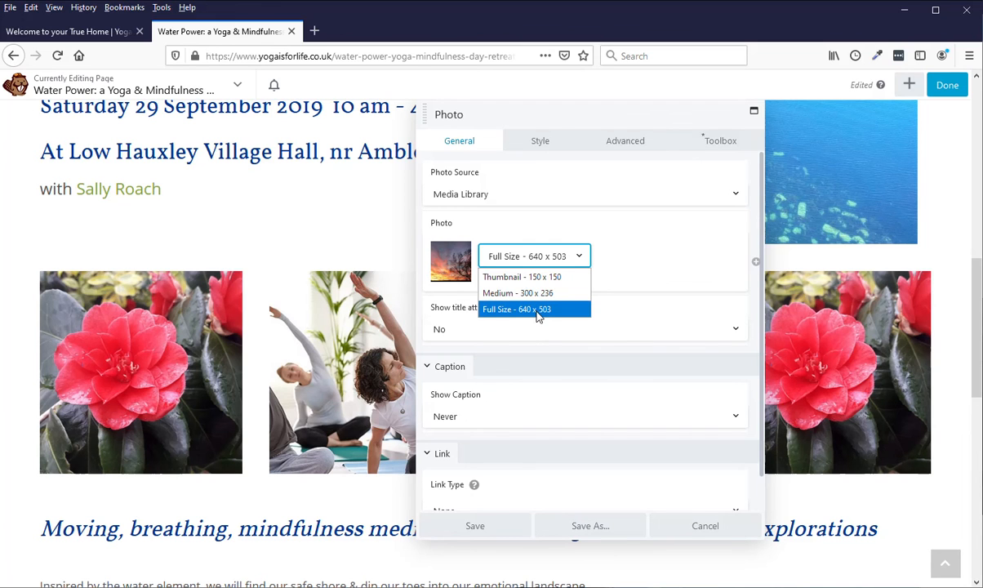
pyautogui.click(506, 307)
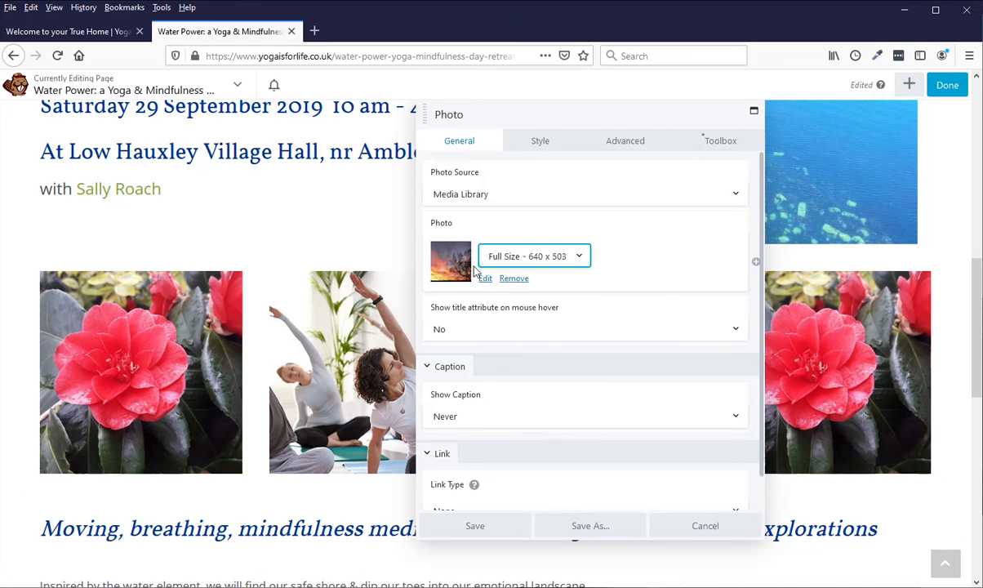
pyautogui.click(476, 526)
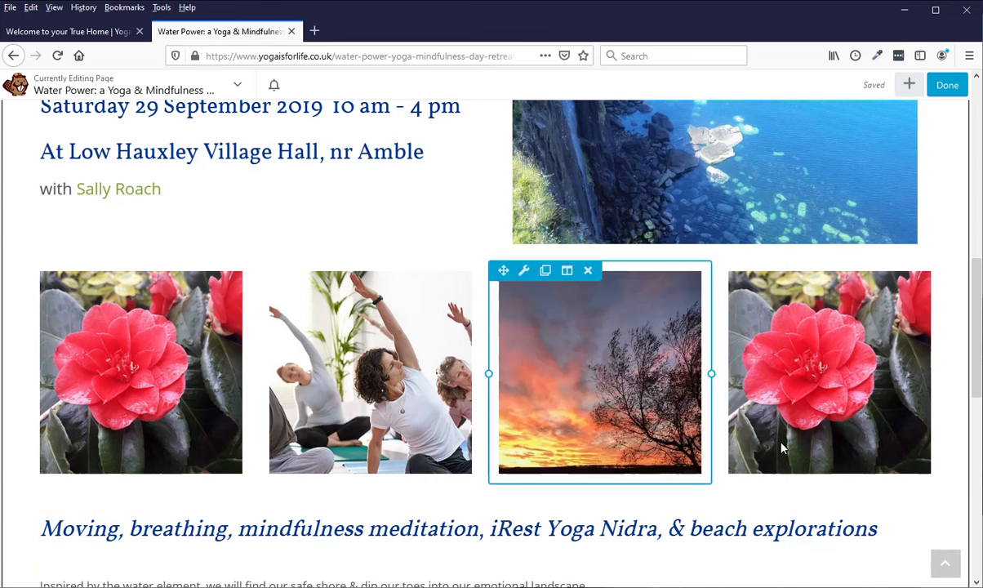
# Replace the fourth column's flower picture with the pumpkins and squashes picture from the media library
pyautogui.click(831, 369)
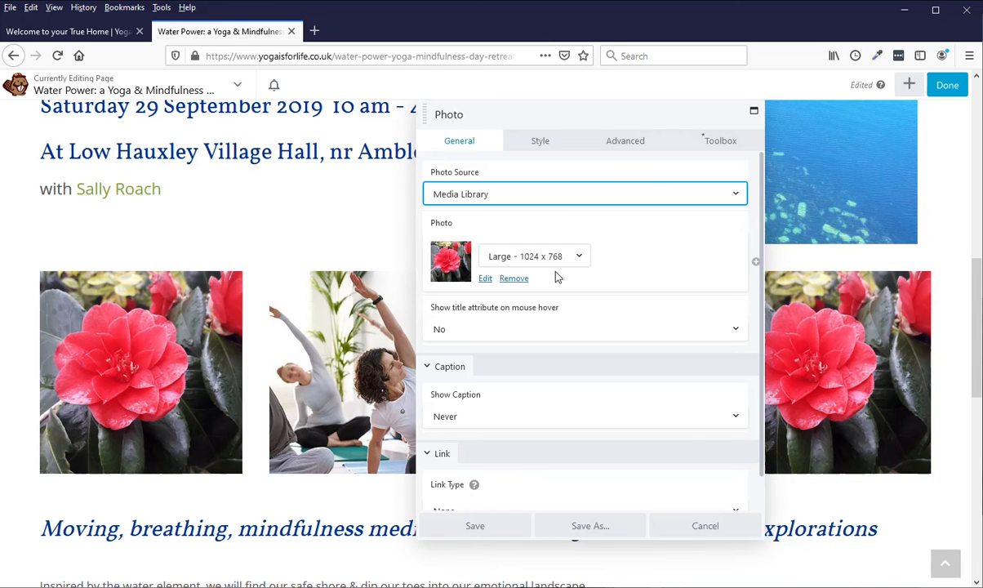
pyautogui.click(507, 283)
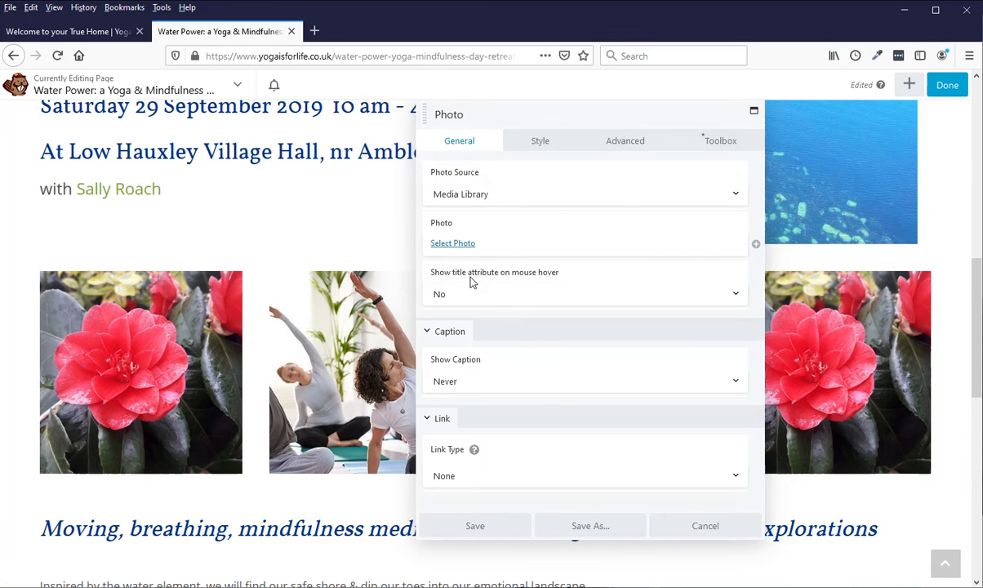
pyautogui.click(462, 244)
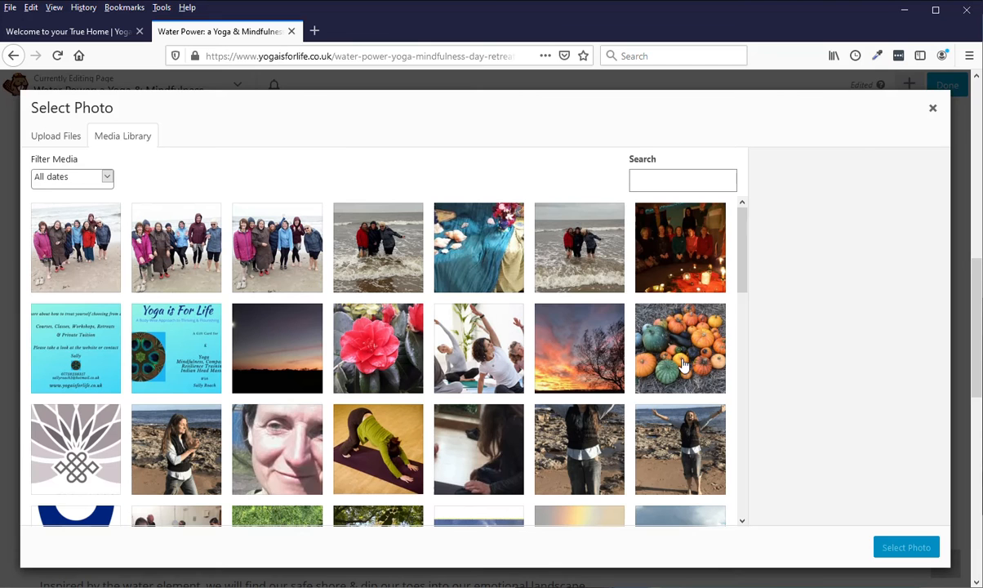
pyautogui.click(645, 330)
pyautogui.click(904, 548)
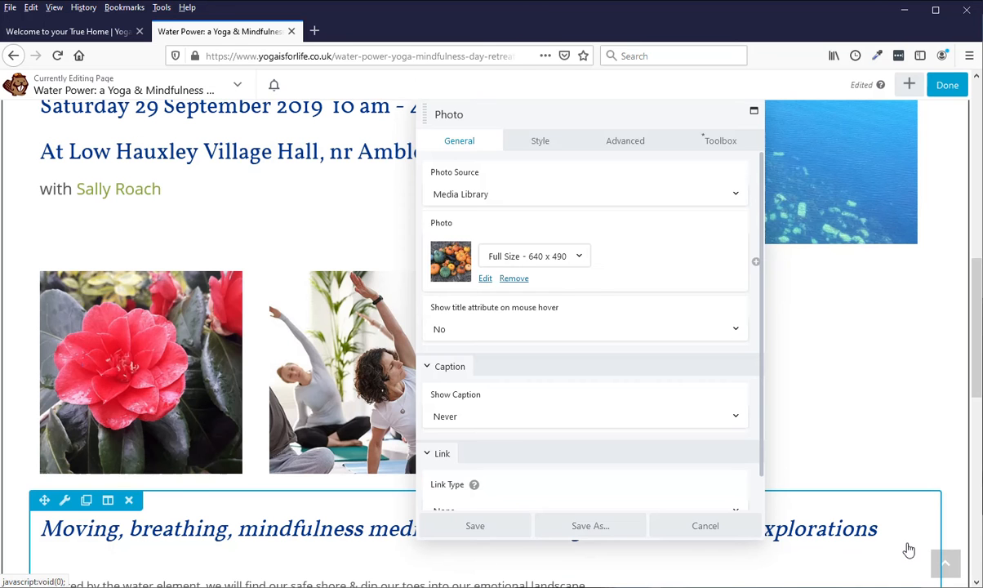
# Keep the pumpkin photo's image size at Full Size - 640 x 490 and save the module settings
pyautogui.click(575, 257)
pyautogui.click(569, 258)
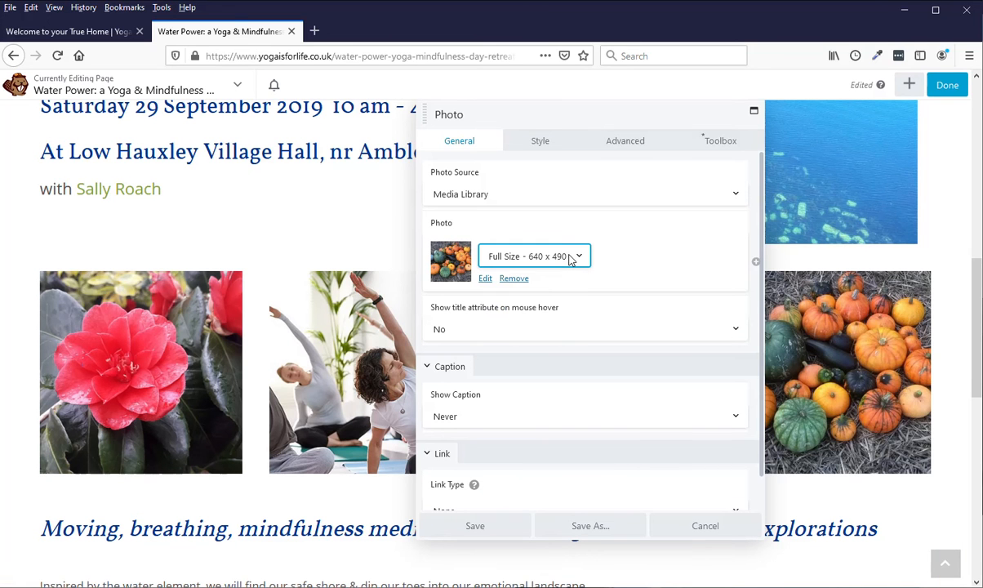
pyautogui.click(480, 527)
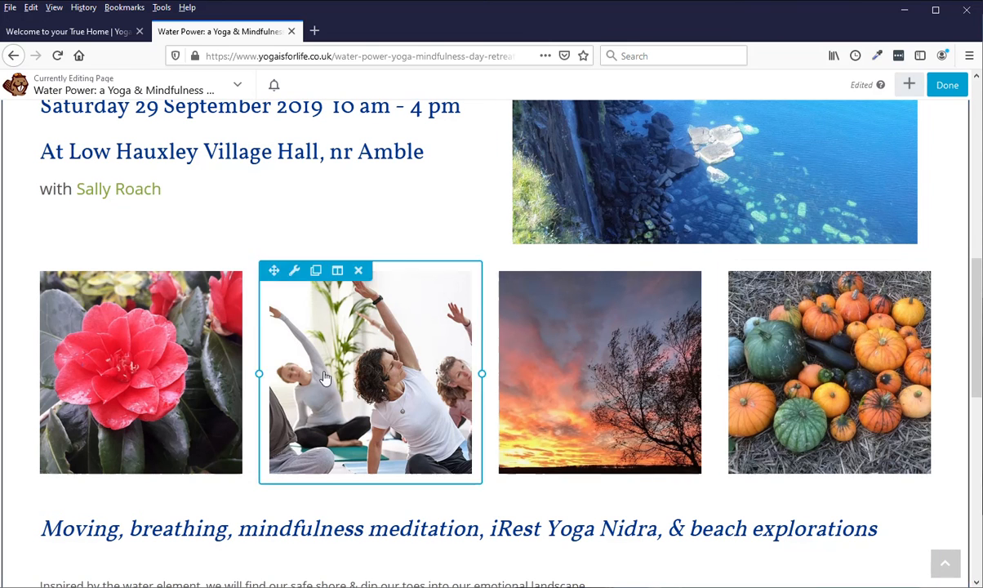
# Review the finished four-photo row, finish editing and publish the Water Power page
pyautogui.moveTo(977, 356); pyautogui.dragTo(977, 266)
pyautogui.moveTo(976, 197); pyautogui.dragTo(976, 259)
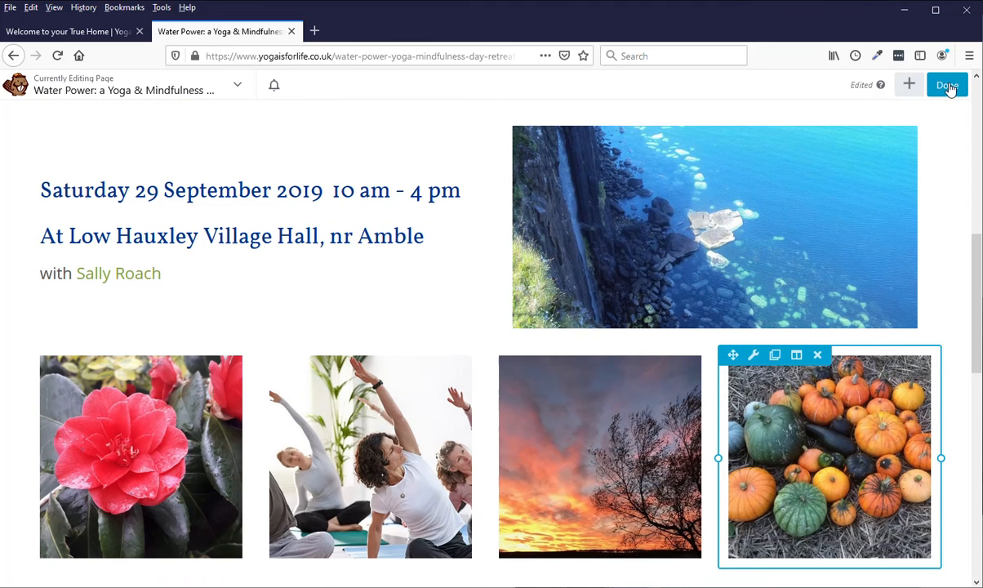
pyautogui.click(948, 87)
pyautogui.click(890, 87)
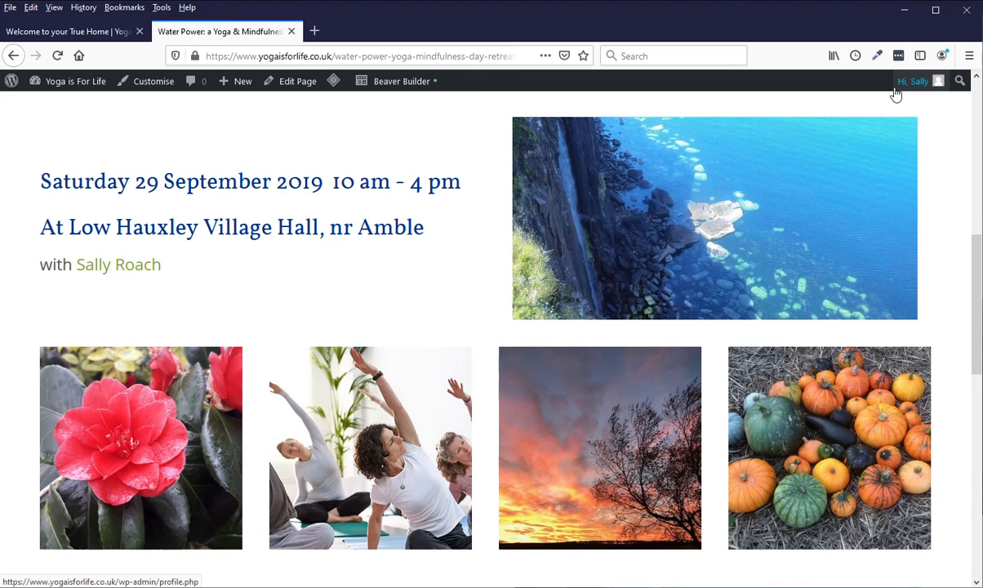
# Check how the published photo row adapts as the restored browser window is made progressively narrower
pyautogui.moveTo(977, 269); pyautogui.dragTo(971, 216)
pyautogui.scroll(-3, 661, 392)
pyautogui.scroll(-3, 735, 417)
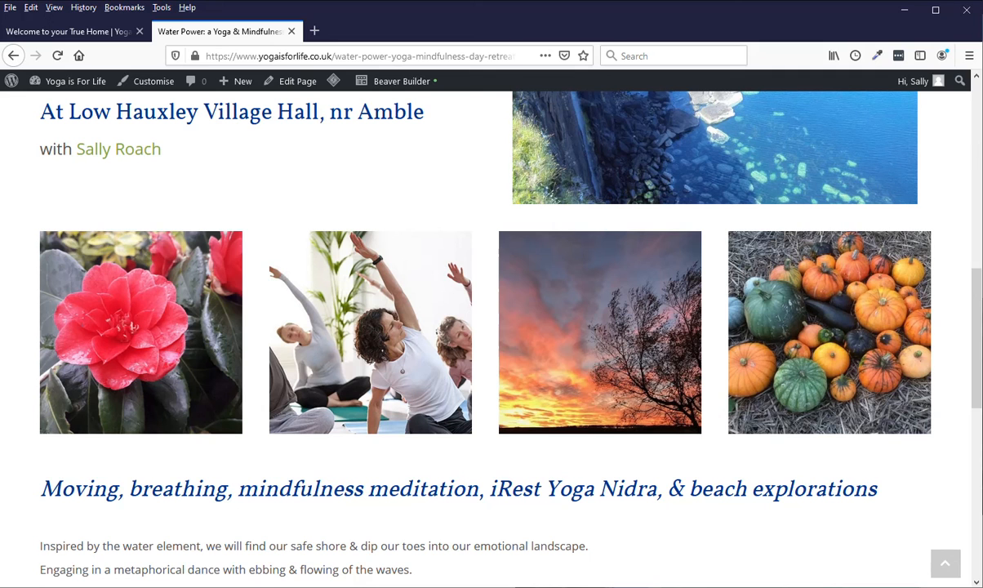
pyautogui.click(938, 12)
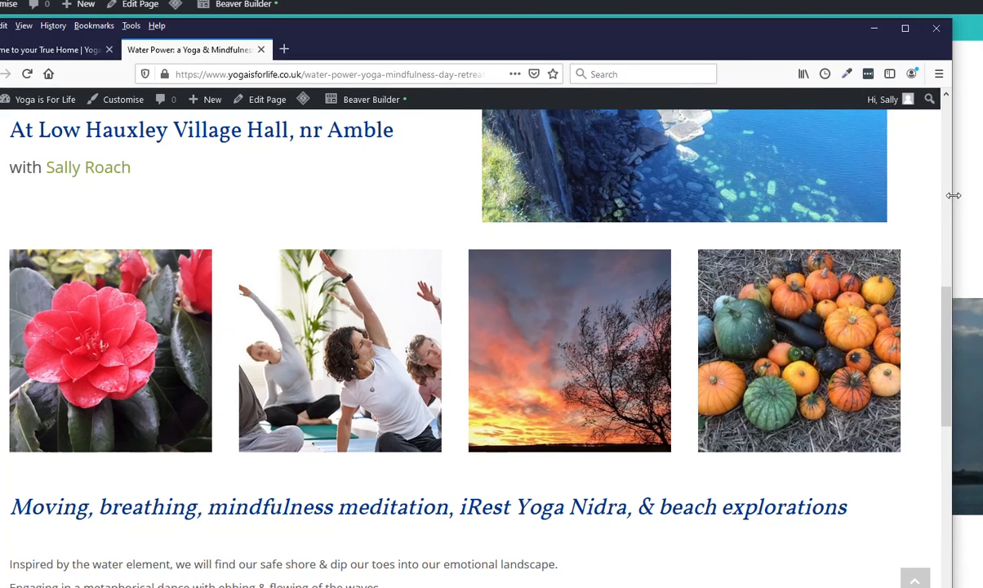
pyautogui.moveTo(954, 195); pyautogui.dragTo(582, 216)
pyautogui.moveTo(434, 56); pyautogui.dragTo(590, 53)
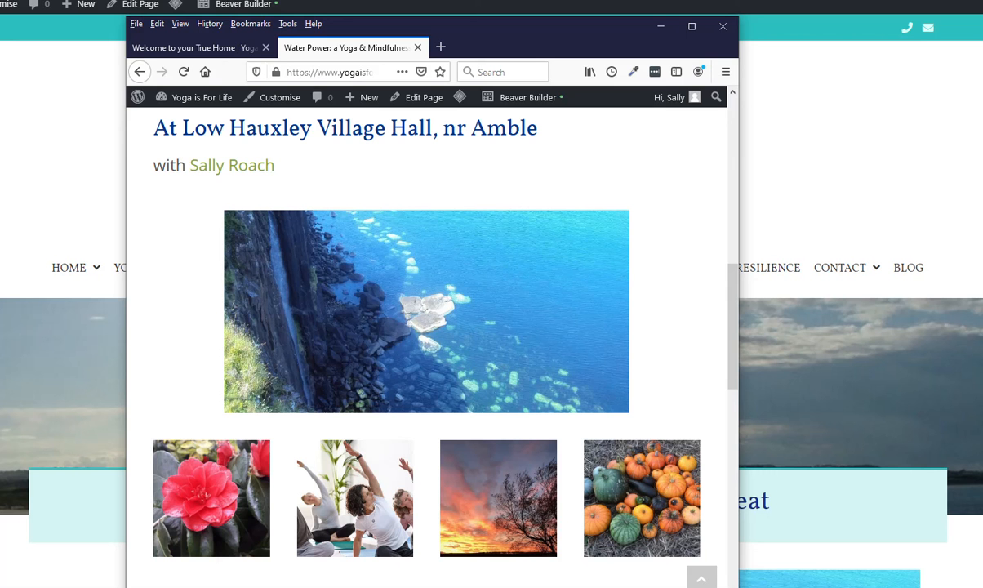
pyautogui.moveTo(737, 373); pyautogui.dragTo(442, 359)
# Widen and reposition the browser window to check the page and its photo row at a larger width
pyautogui.moveTo(411, 218); pyautogui.dragTo(791, 194)
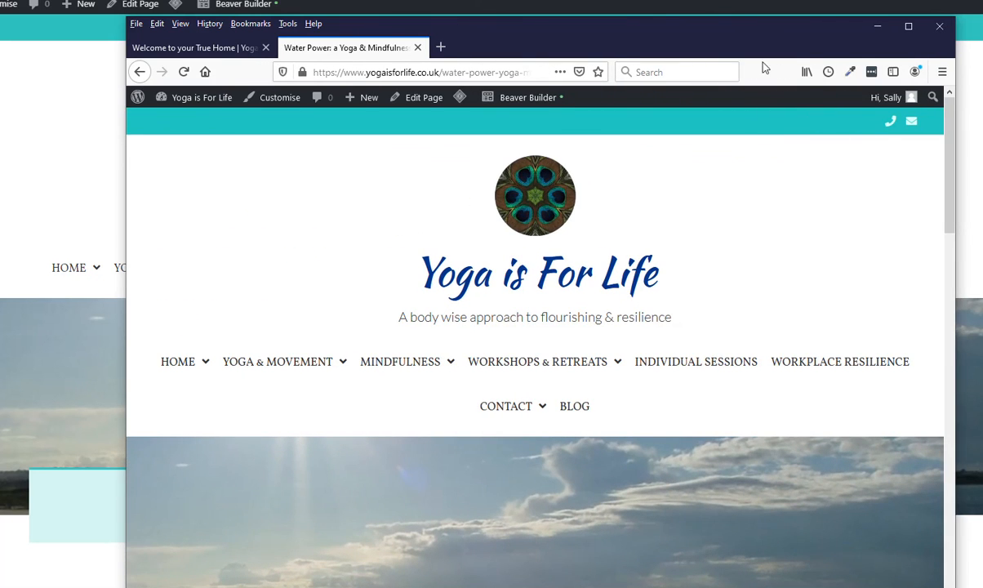
pyautogui.moveTo(739, 38); pyautogui.dragTo(627, 22)
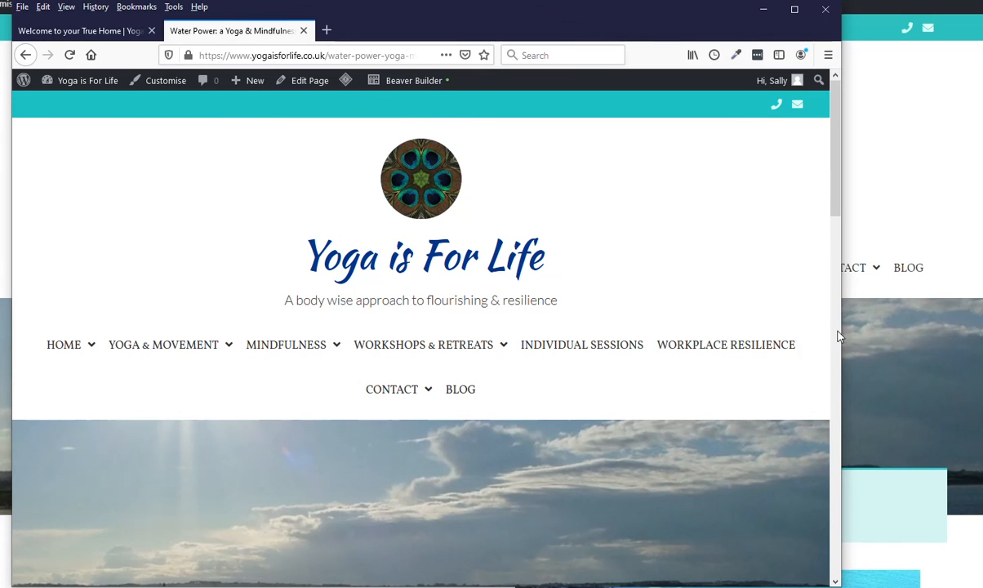
pyautogui.moveTo(845, 310); pyautogui.dragTo(930, 344)
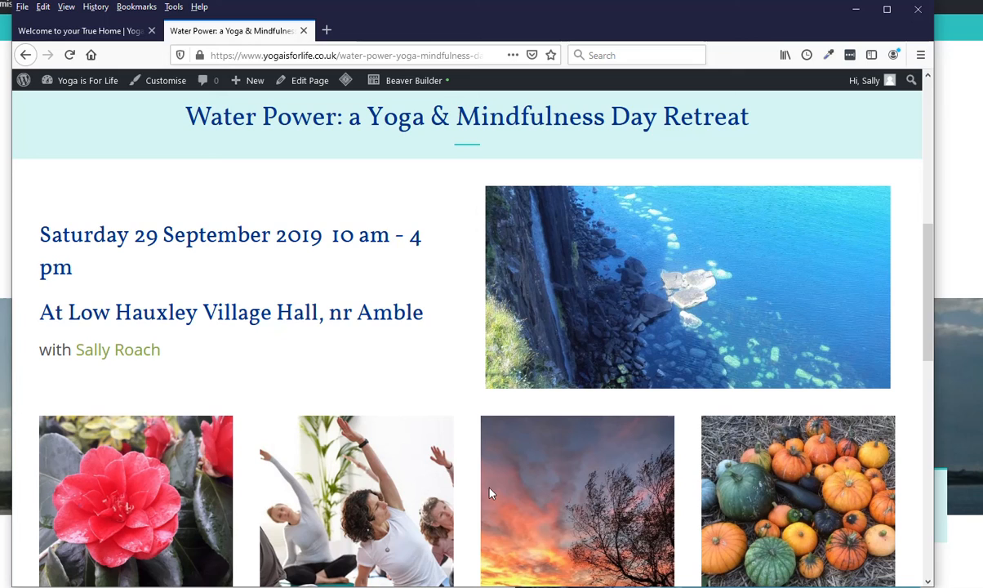